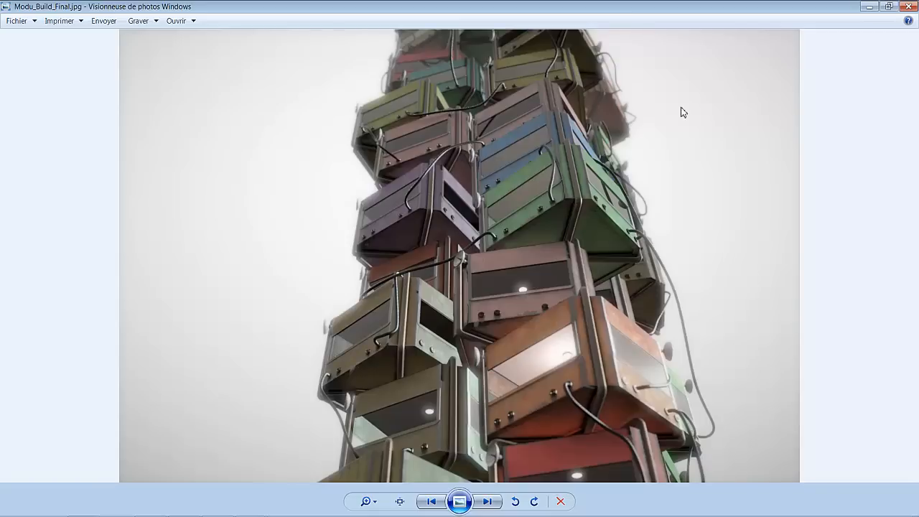
- Switch from the reference image to MODO and examine the finished tower of stacked building modules
click(871, 11)
alt+drag(596, 153, 564, 191)
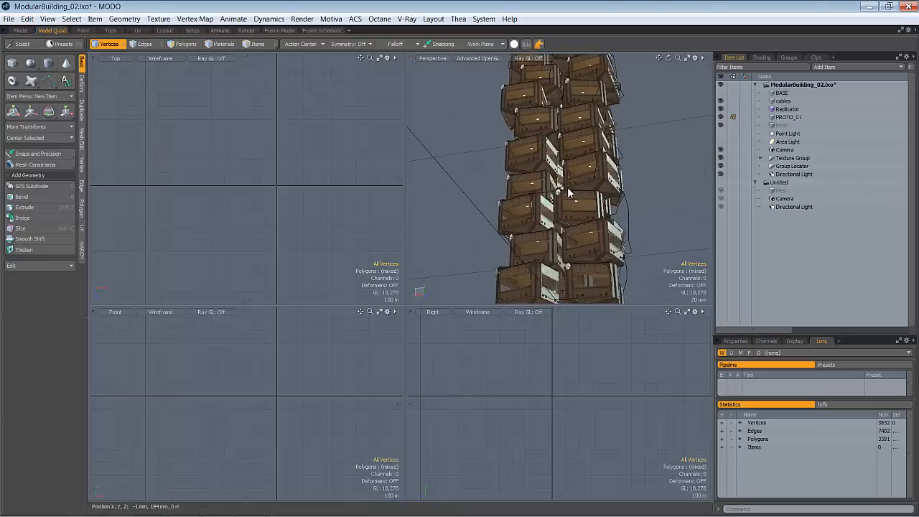
key(KP_0)
key(a)
alt+drag(566, 350, 575, 335)
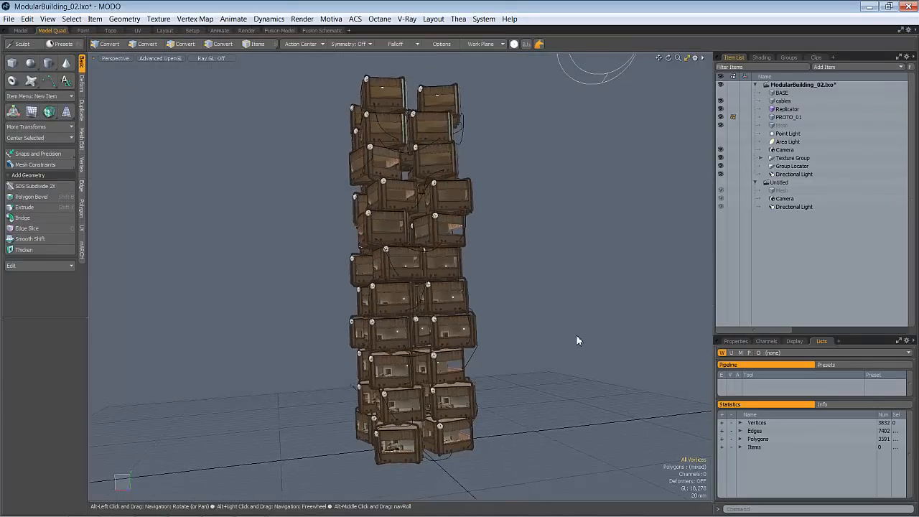
- Hide the Replicator item to examine the cables and the prototype module, and show it again
click(721, 111)
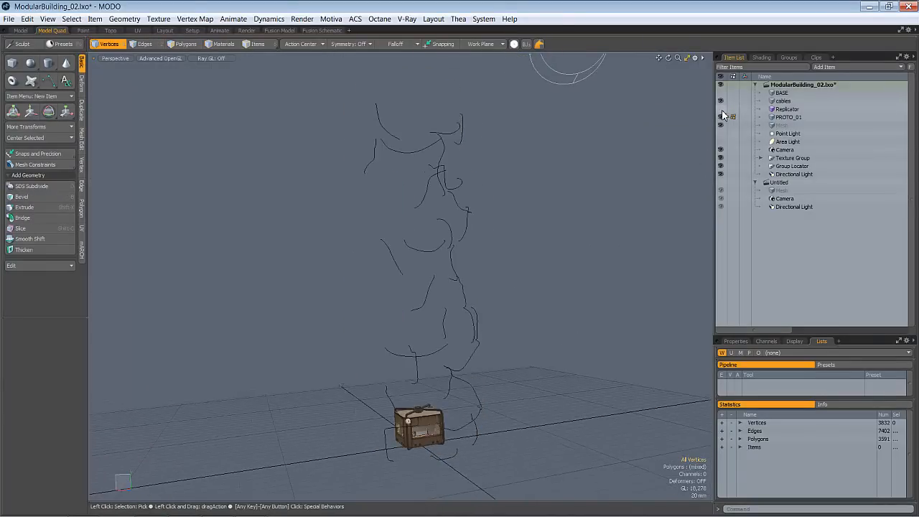
mouse_move(408, 228)
ctrl+alt+mouse_down()
mouse_move(455, 221)
mouse_move(327, 306)
mouse_move(444, 293)
mouse_move(306, 337)
mouse_move(394, 313)
mouse_move(457, 260)
mouse_move(443, 290)
ctrl+alt+mouse_up()
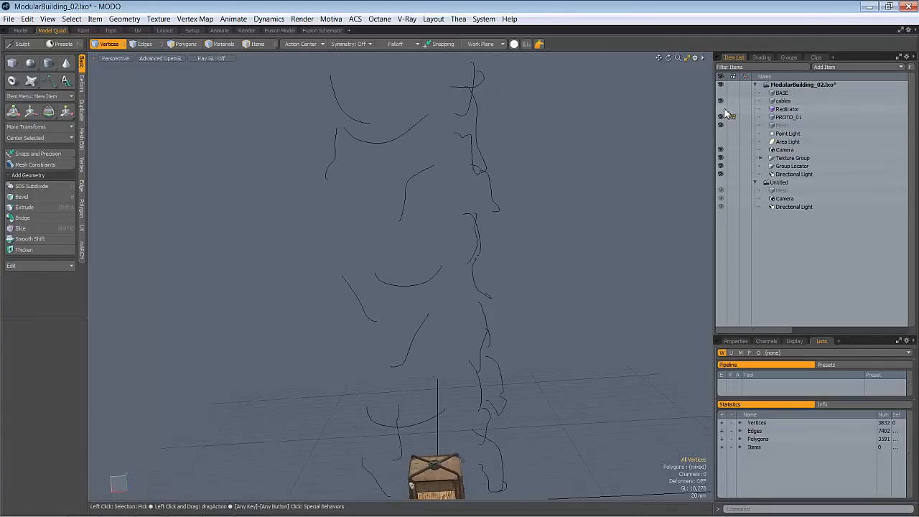
click(720, 109)
alt+drag(502, 280, 551, 261)
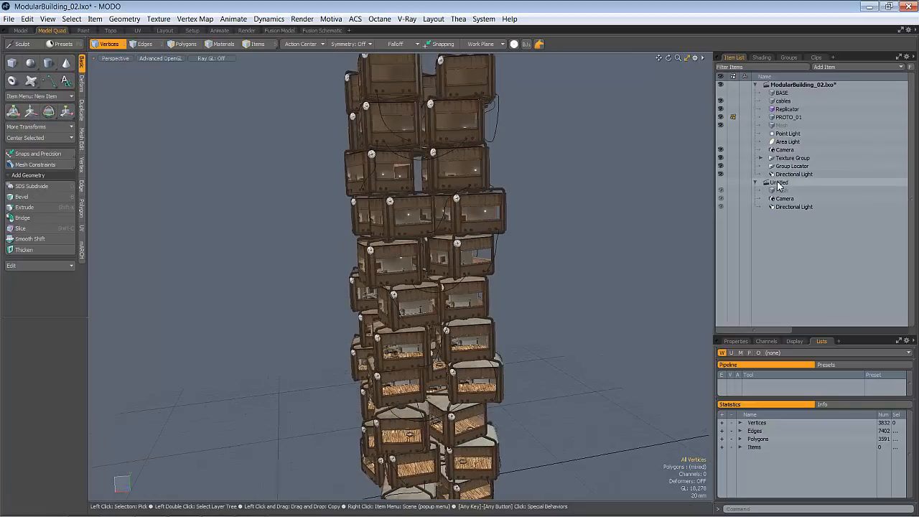
- Make the Untitled scene current and draw a cube of about 200 × 163 × 205 m around the origin
click(778, 184)
key(ctrl+space)
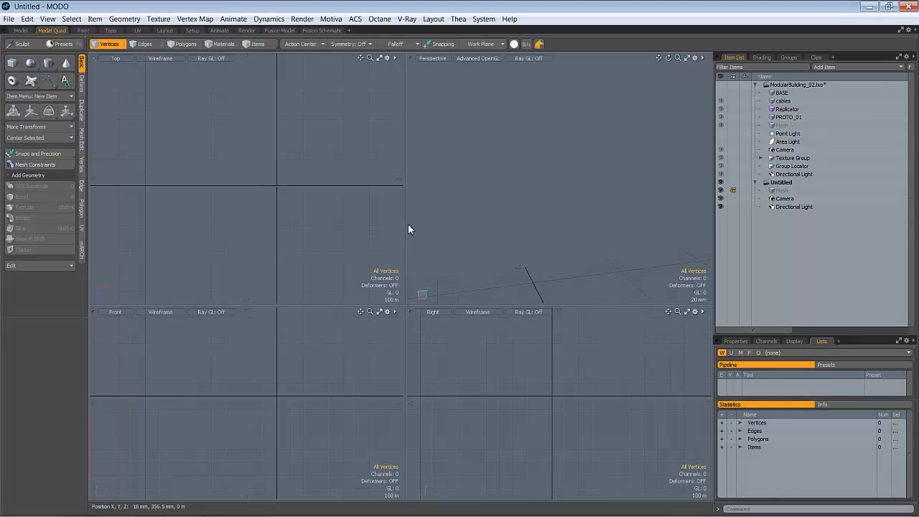
click(14, 64)
drag(257, 167, 288, 198)
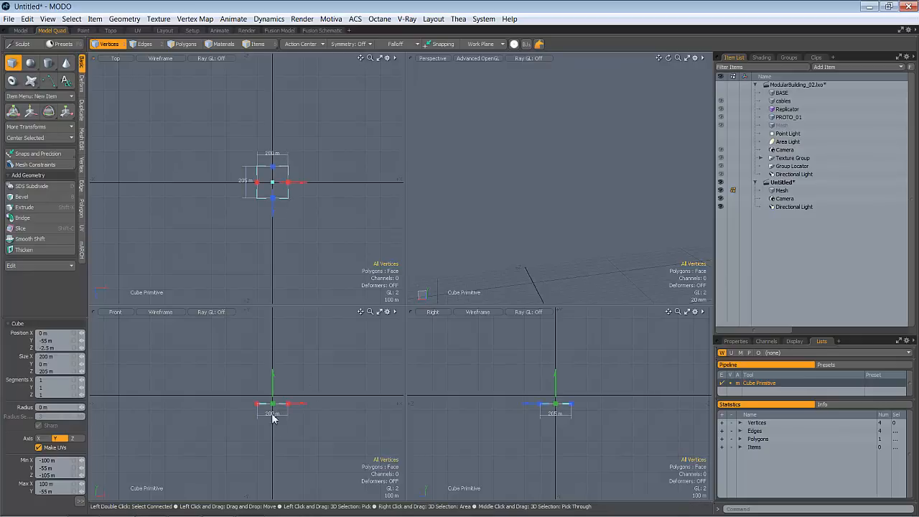
drag(274, 408, 275, 369)
key(a)
alt+drag(564, 246, 578, 210)
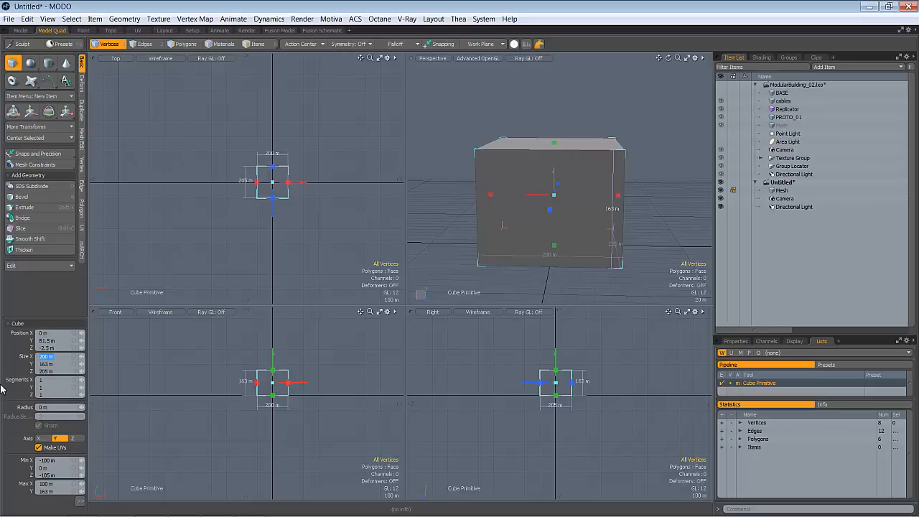
- Set the cube's size to 7 × 5 × 7 m and its position to Y 2.5 m and Z 0 m
key(Tab)
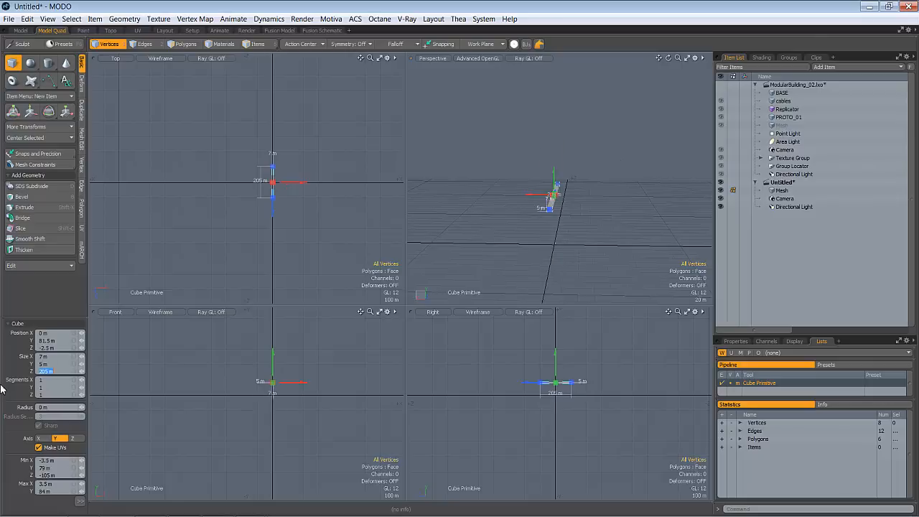
text(7)
key(Tab)
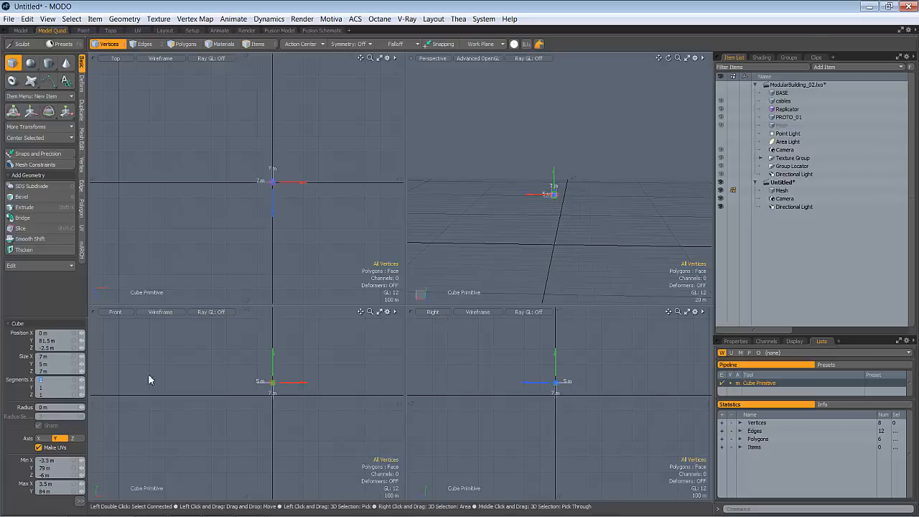
click(60, 341)
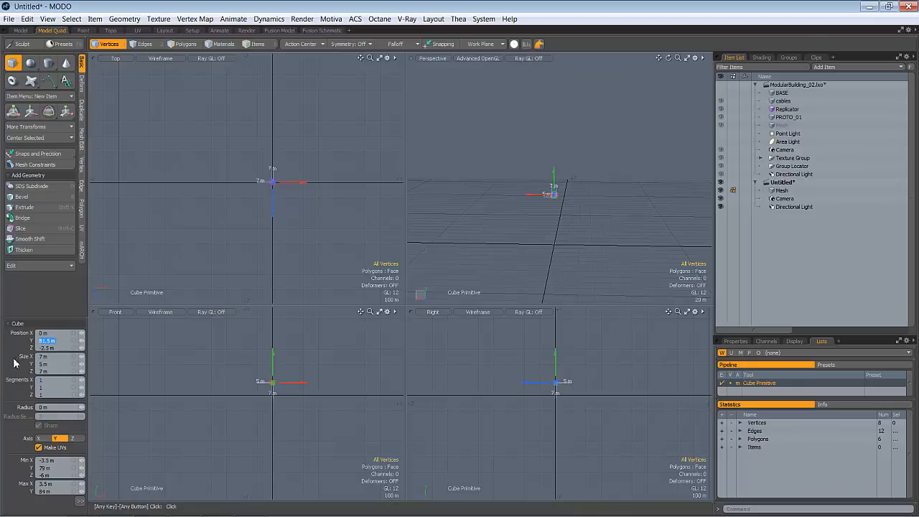
key(Tab)
text(0)
key(Tab)
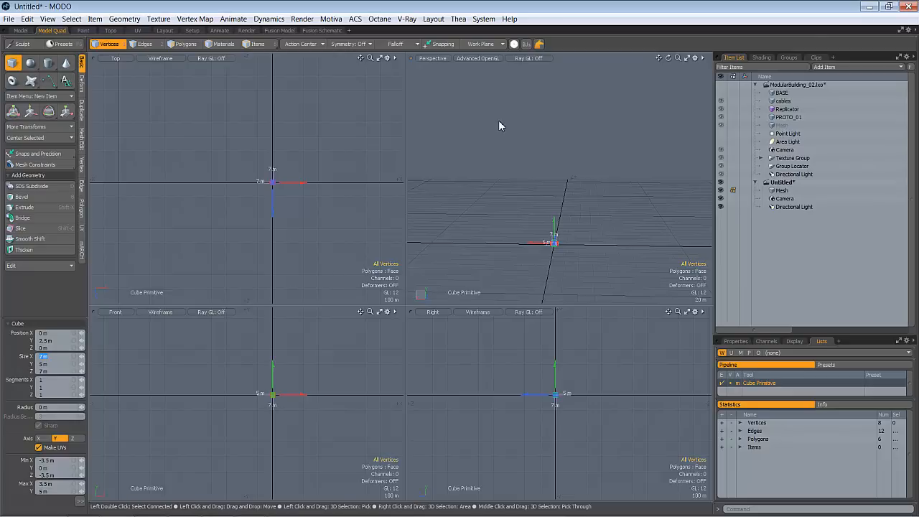
- Examine the cube's proportions from several angles and complete the primitive
key(a)
alt+drag(561, 204, 550, 174)
key(a)
alt+drag(575, 355, 579, 360)
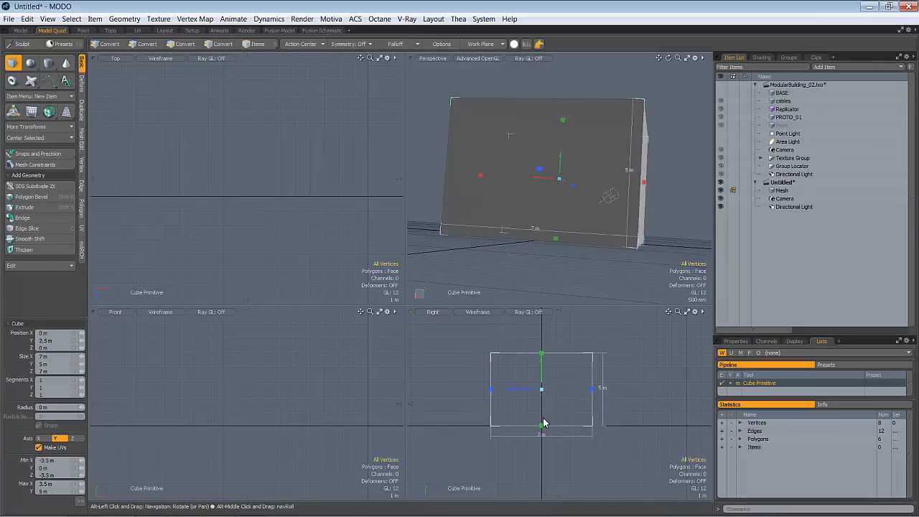
alt+drag(559, 438, 539, 423)
alt+drag(580, 290, 506, 260)
ctrl+alt+drag(239, 233, 235, 220)
alt+shift+drag(624, 317, 594, 343)
alt+shift+drag(611, 241, 601, 241)
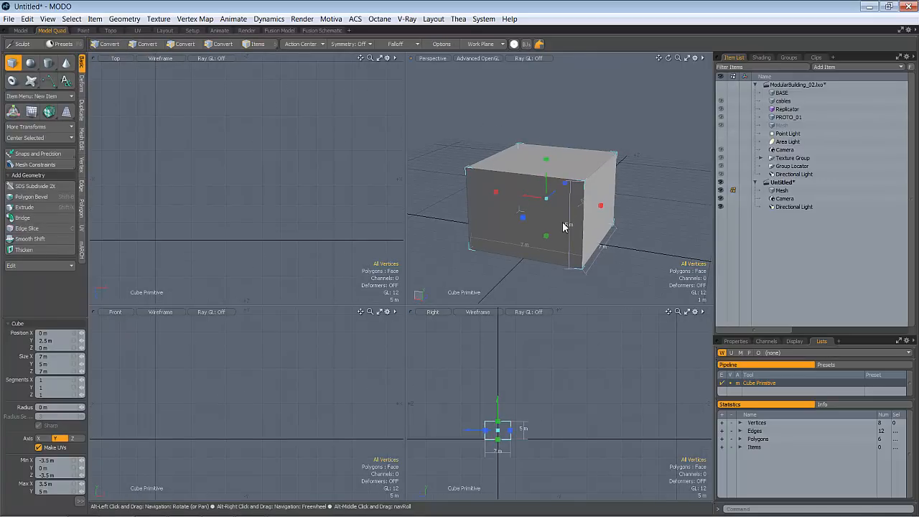
alt+drag(563, 226, 587, 218)
key(space)
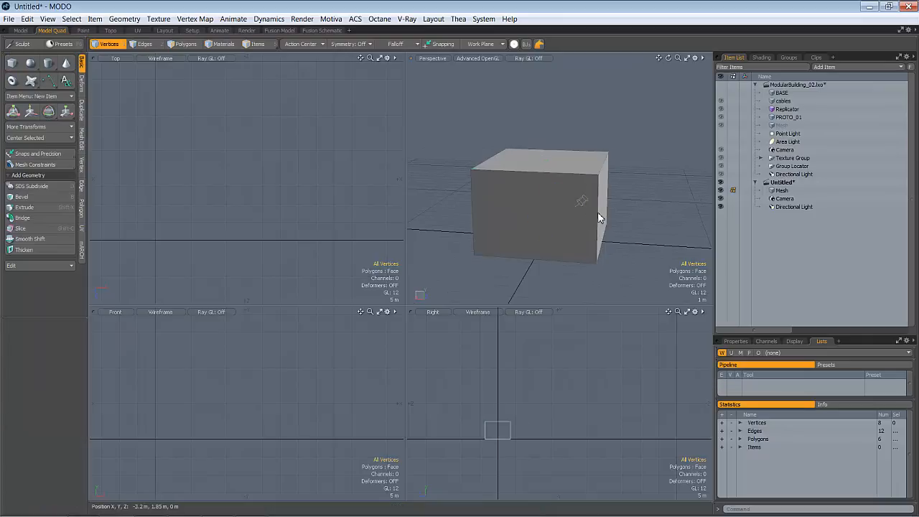
- Loop-slice the box's side walls with two evenly spaced horizontal cuts running all the way around, with Slice Selected turned off
key(3)
click(559, 213)
double_click(559, 212)
key(alt+c)
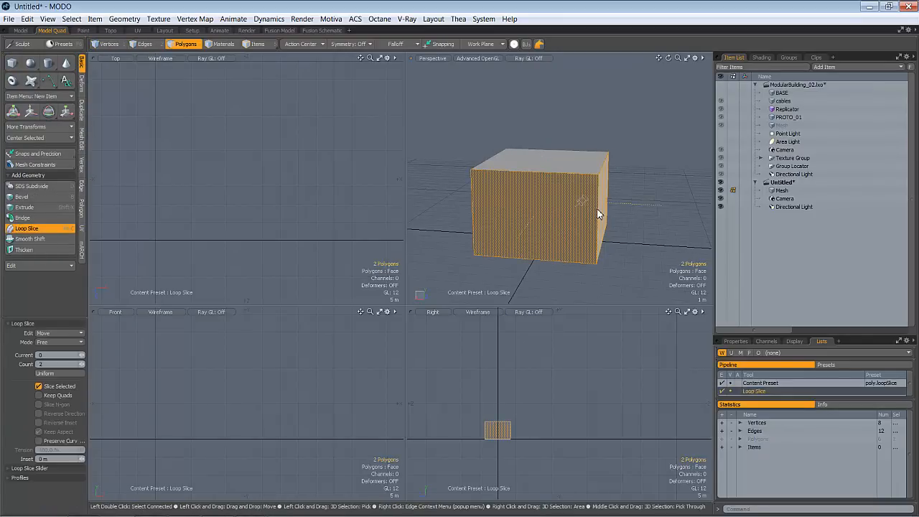
alt+drag(588, 214, 517, 224)
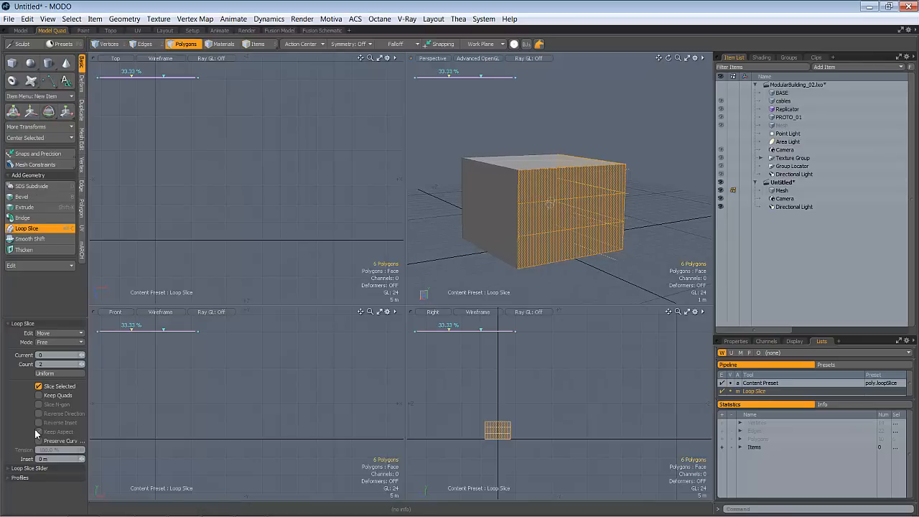
click(38, 387)
alt+drag(658, 218, 531, 242)
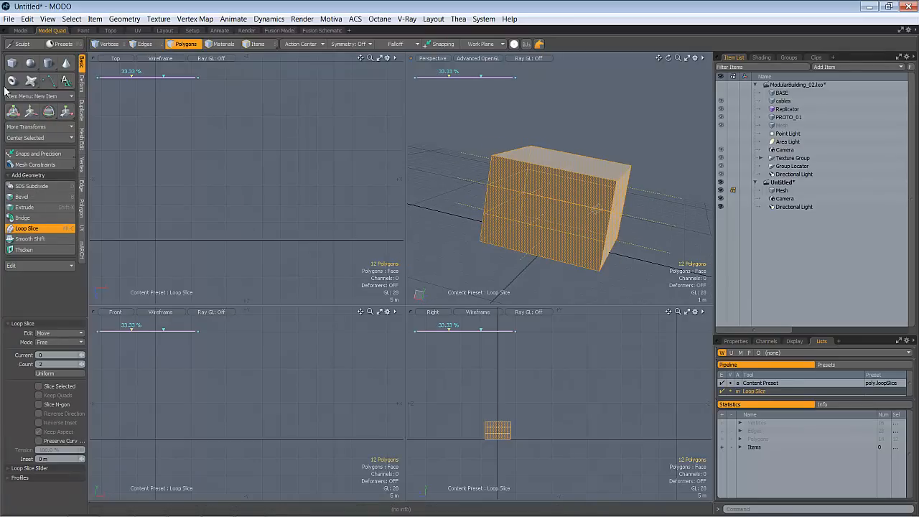
click(84, 133)
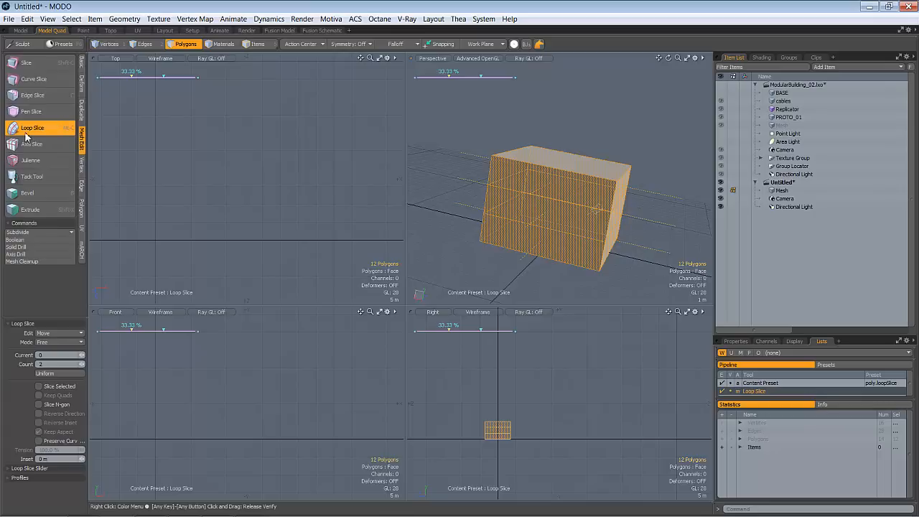
mouse_move(640, 198)
alt+mouse_down()
mouse_move(549, 185)
mouse_move(649, 200)
alt+mouse_up()
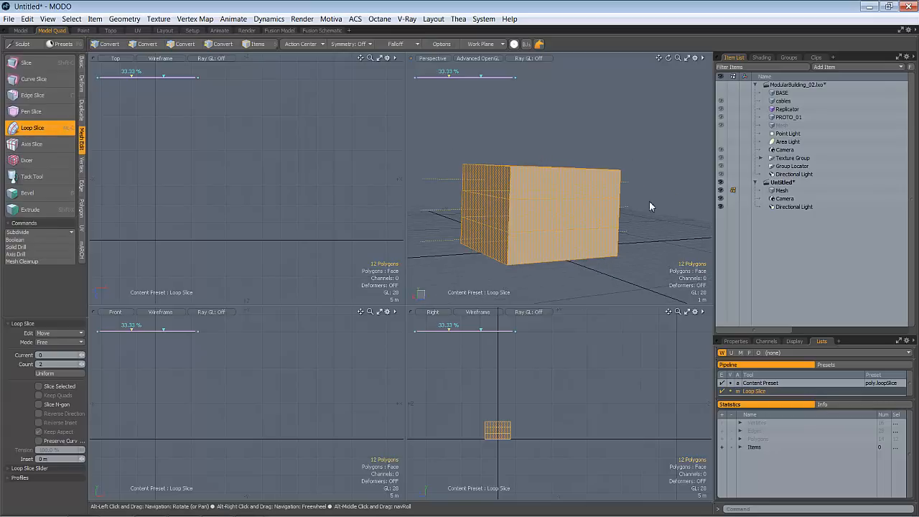
alt+drag(568, 202, 562, 222)
key(q)
- Select one side wall's three polygons and loop-slice the box vertically with two cuts at 20% and 80%
drag(511, 193, 507, 251)
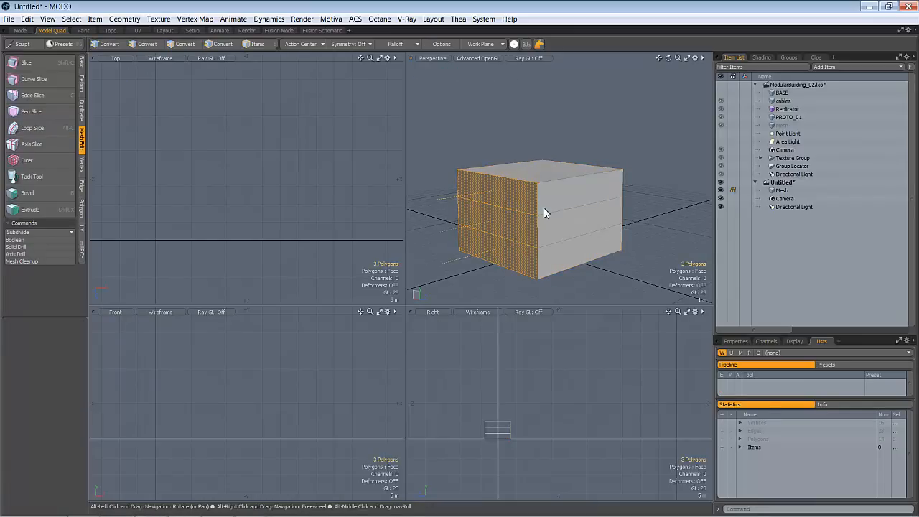
key(alt+l)
alt+drag(515, 221, 611, 222)
drag(447, 74, 415, 85)
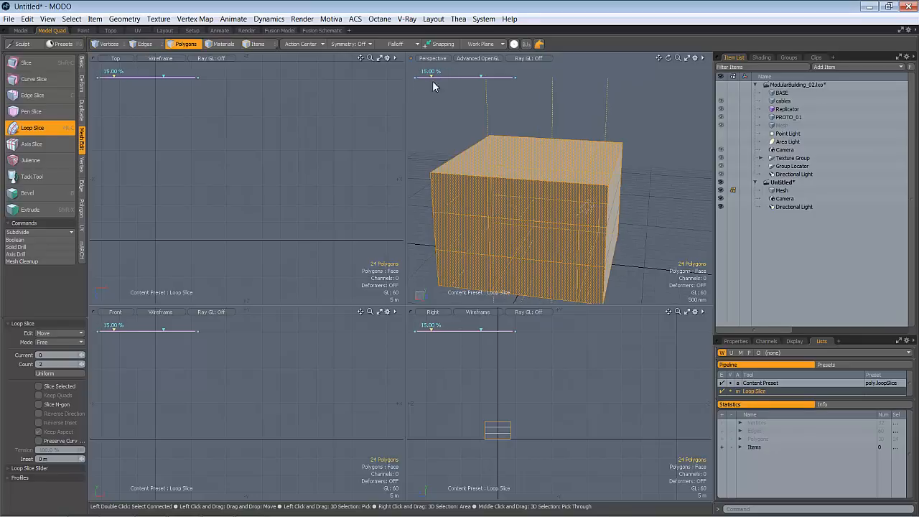
drag(481, 79, 506, 82)
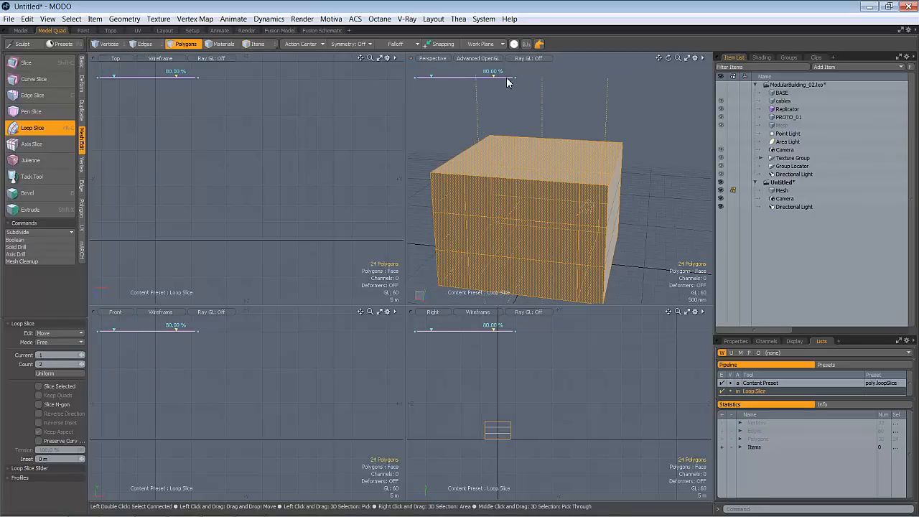
drag(432, 75, 436, 76)
alt+drag(516, 122, 494, 240)
key(space)
- Loop-slice the box vertically in the perpendicular direction with two more cuts at 20% and 80%
key(alt+l)
key(space)
click(653, 184)
alt+drag(653, 184, 600, 186)
alt+drag(492, 210, 621, 199)
key(space)
key(space)
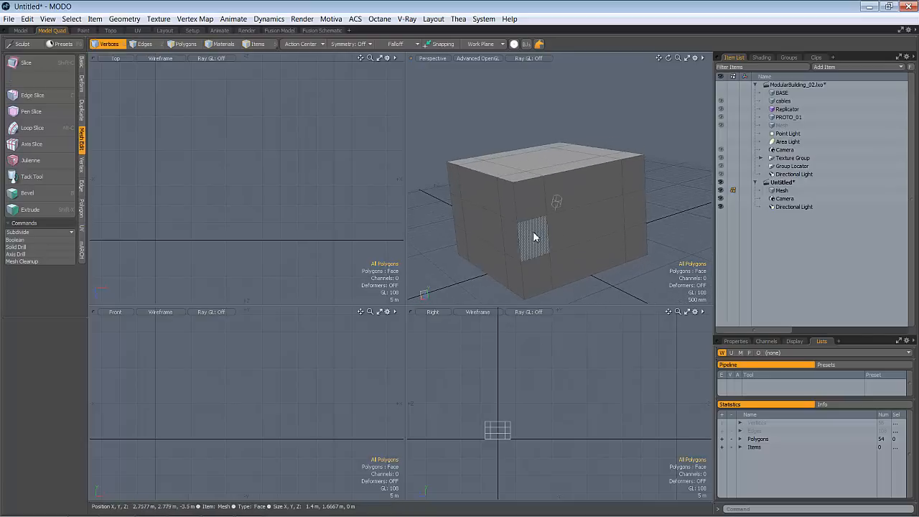
- Bevel the box's four vertical corner edges with a 700 mm inset and a round level of 10
double_click(520, 236)
alt+drag(519, 238, 558, 210)
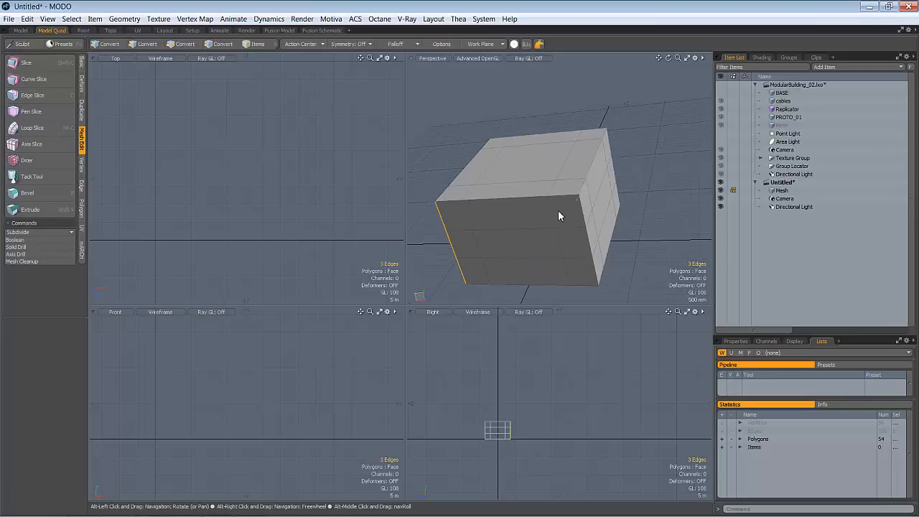
alt+drag(589, 239, 556, 226)
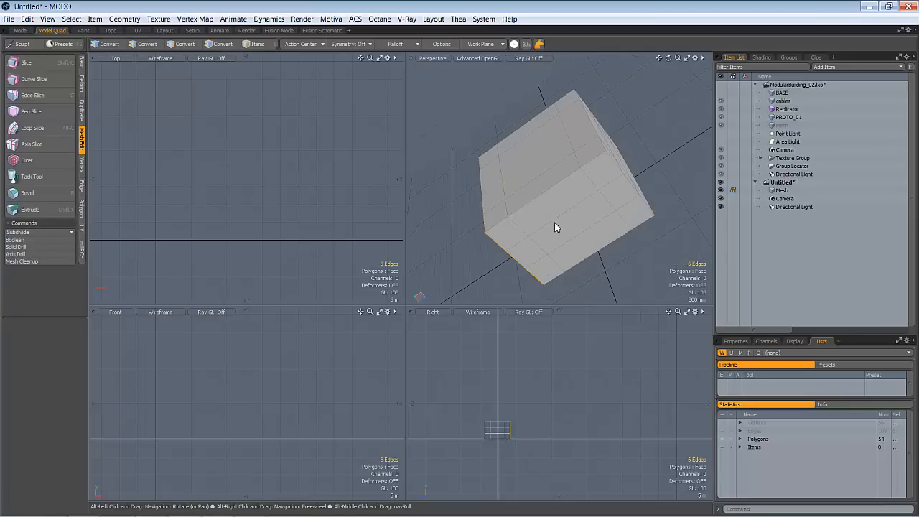
alt+drag(626, 162, 566, 246)
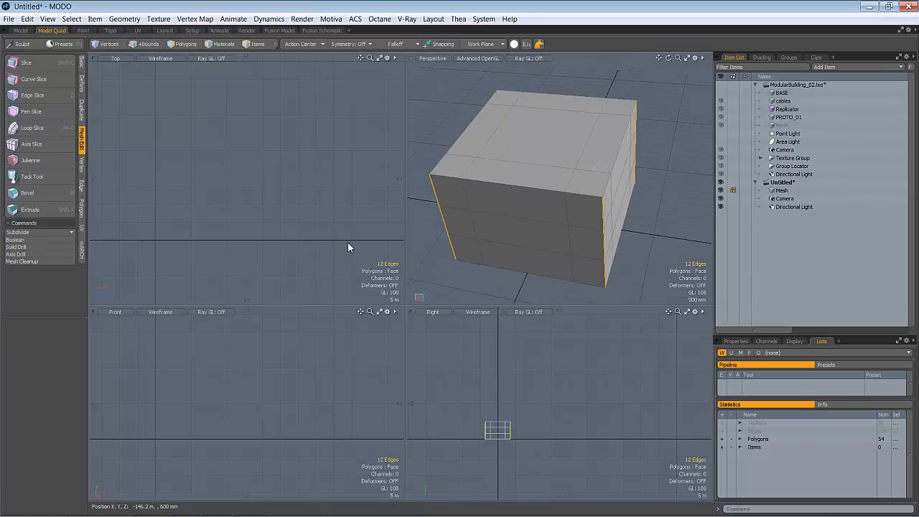
key(b)
drag(549, 204, 583, 222)
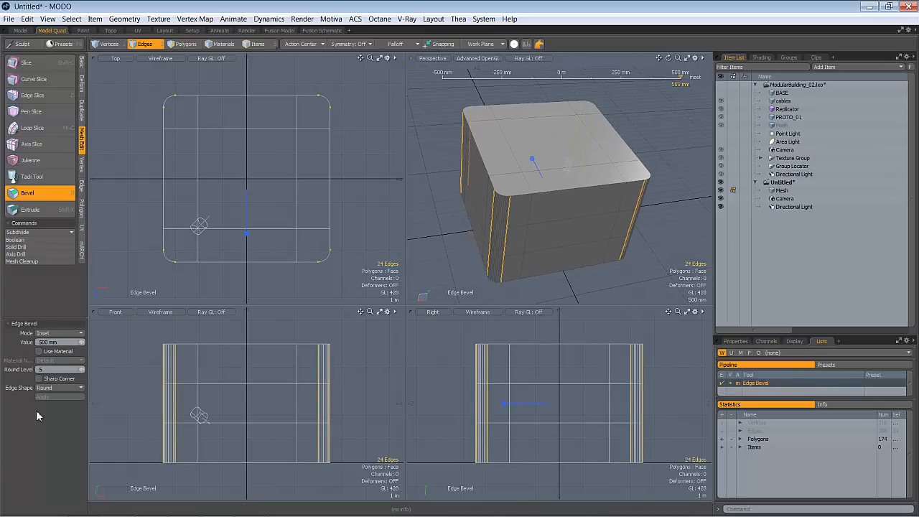
alt+drag(591, 287, 571, 232)
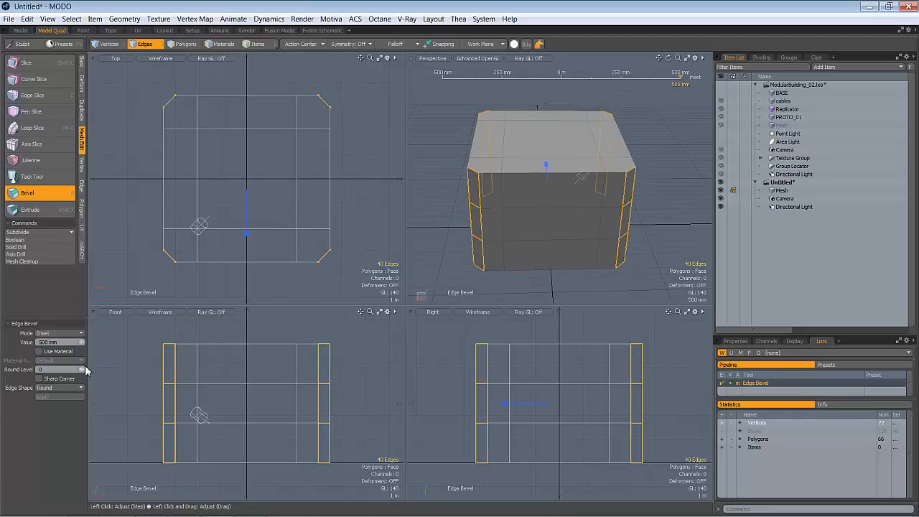
drag(84, 371, 95, 370)
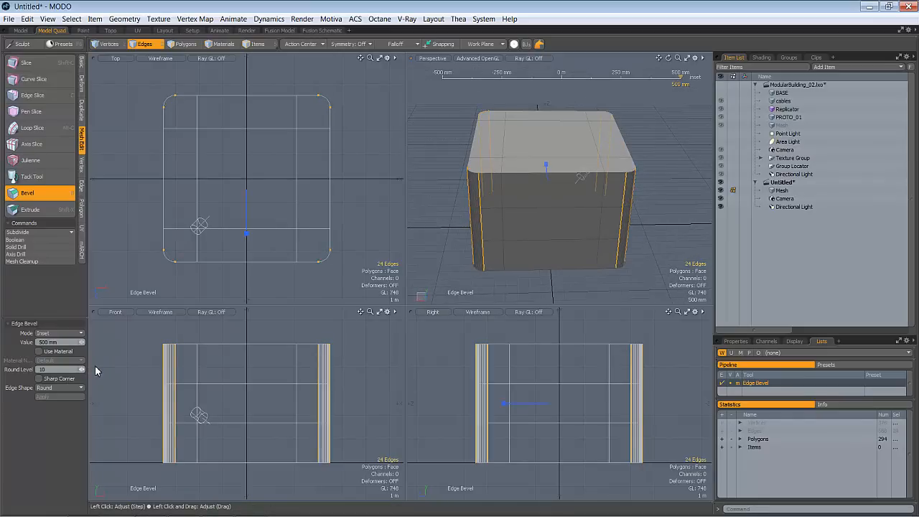
alt+drag(503, 188, 542, 201)
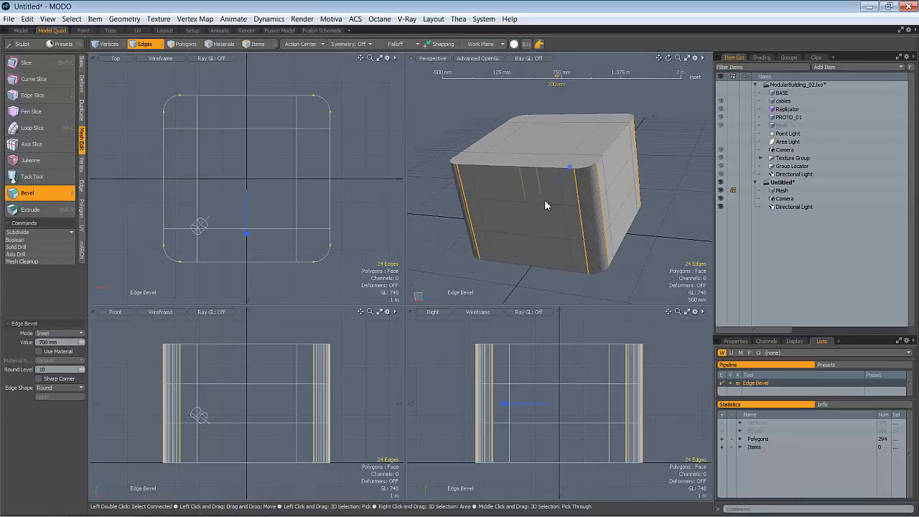
key(space)
- Try to select the top face's outer edges one side at a time
double_click(544, 167)
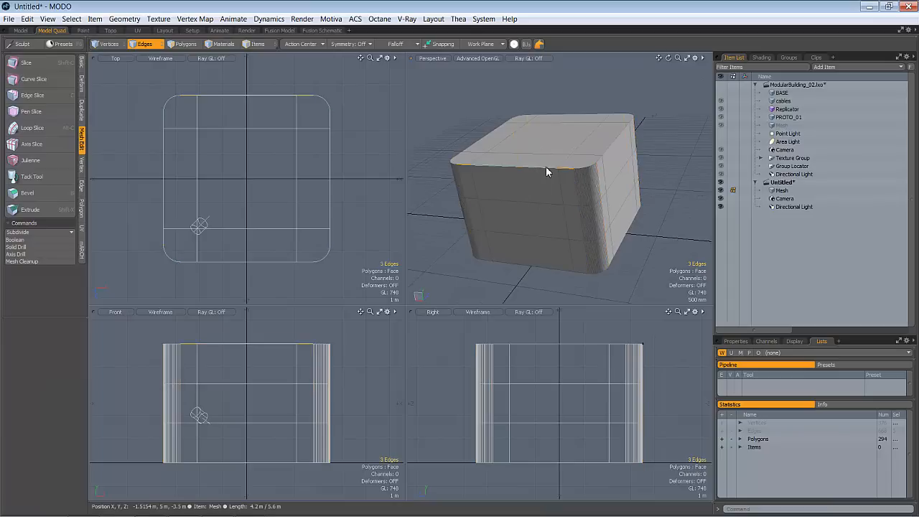
shift+double_click(609, 154)
shift+double_click(595, 131)
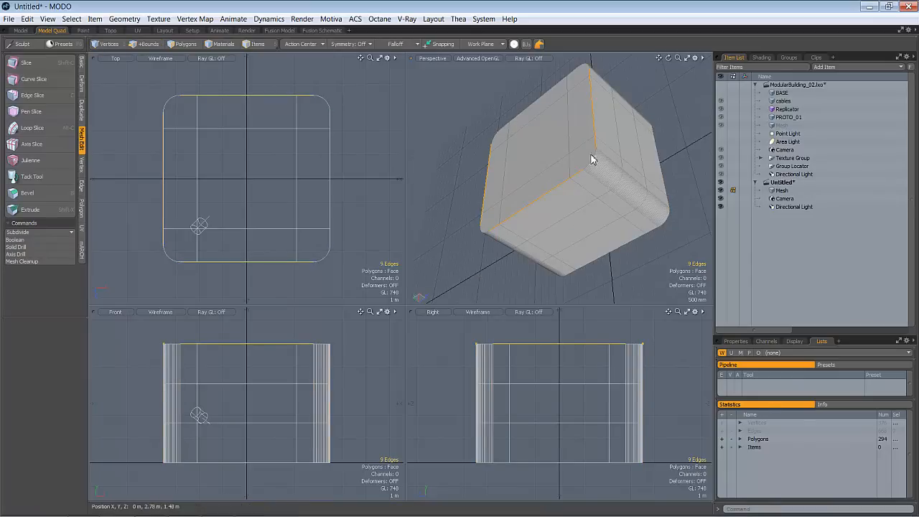
mouse_move(580, 204)
alt+mouse_down()
mouse_move(560, 223)
mouse_move(599, 158)
mouse_move(580, 170)
mouse_move(571, 112)
mouse_move(557, 106)
mouse_move(566, 98)
mouse_move(520, 129)
mouse_move(493, 201)
mouse_move(494, 222)
mouse_move(613, 139)
alt+mouse_up()
- Select the polygons of the box's top face and convert the selection to its boundary edges
key(3)
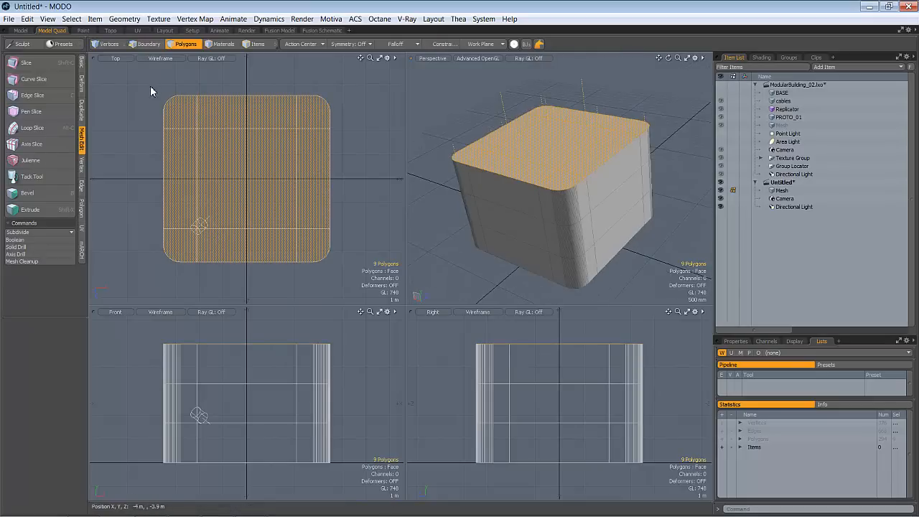
shift+click(145, 43)
alt+drag(506, 139, 572, 185)
alt+drag(609, 221, 555, 209)
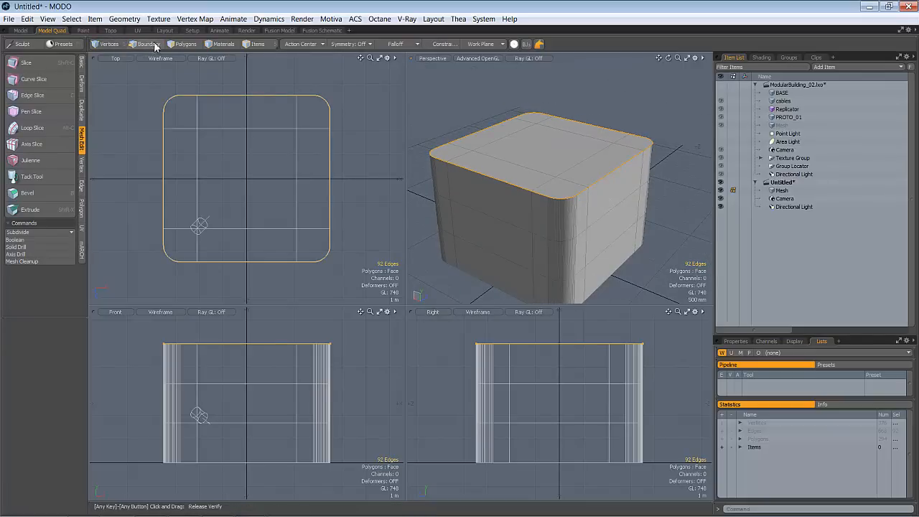
- Bevel the boundary edges of the box's top face with a 130 mm inset and a round level of 5
key(2)
alt+drag(615, 180, 568, 211)
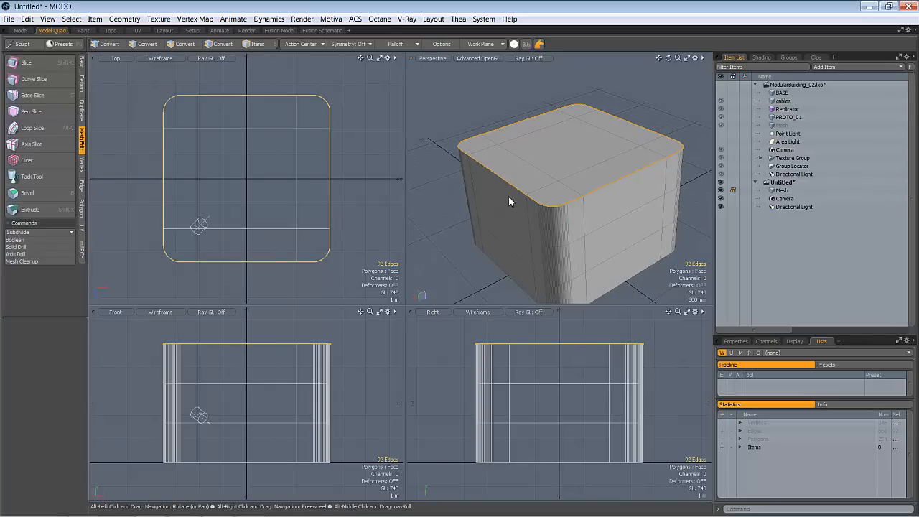
key(3)
key(2)
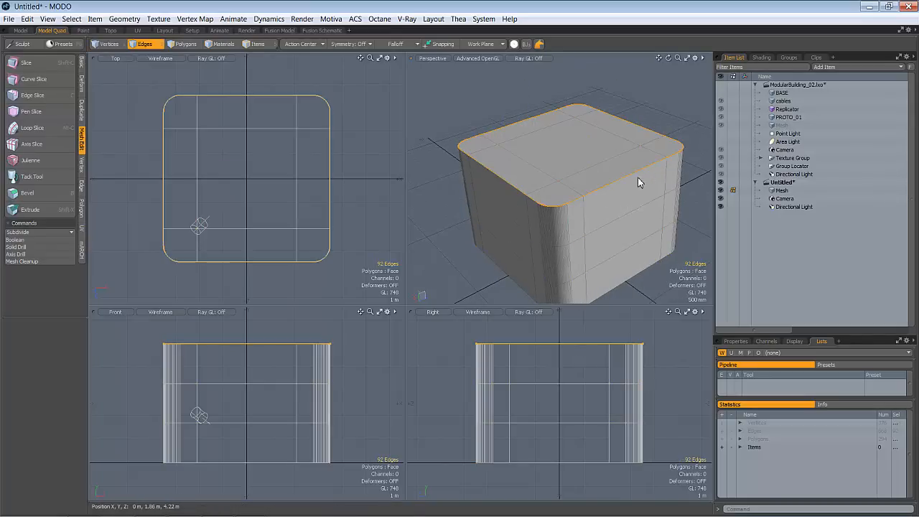
key(b)
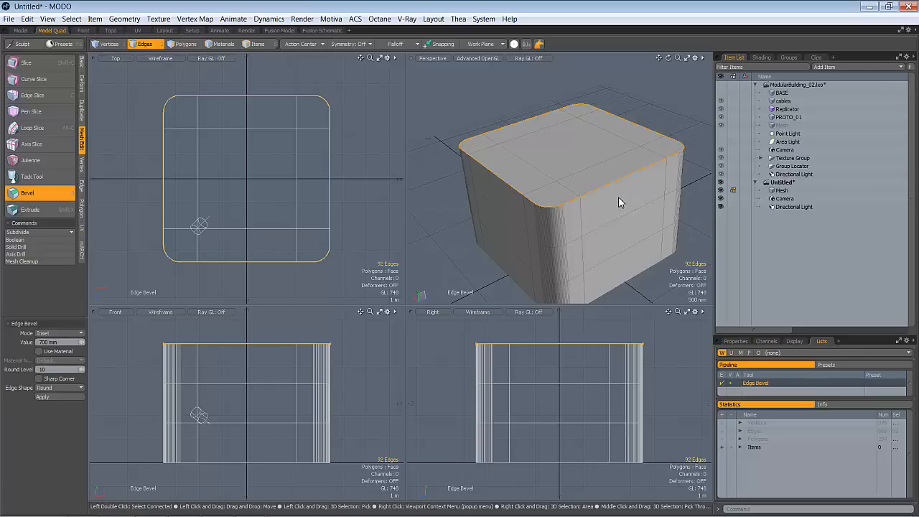
drag(607, 205, 615, 199)
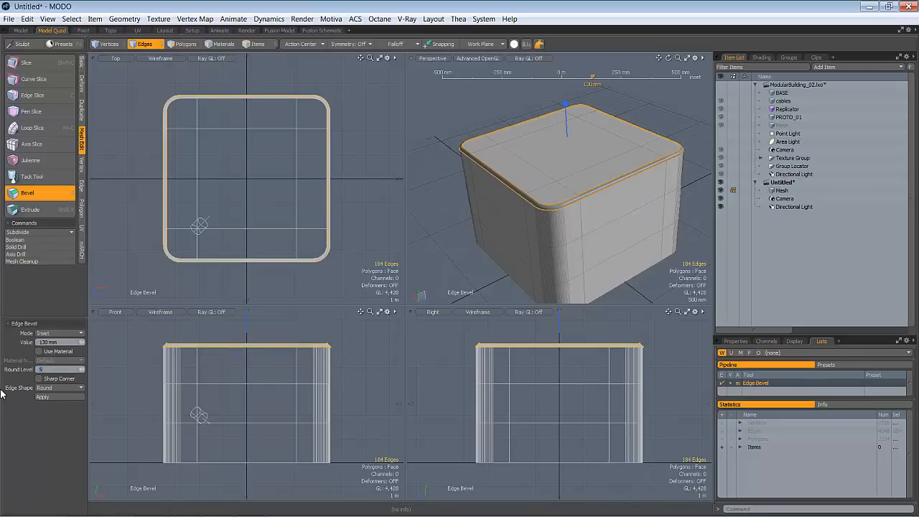
scroll(549, 181, up, 3)
alt+drag(544, 195, 551, 242)
key(space)
click(652, 131)
- Select all polygons of the box's bottom face and merge them into a single polygon
key(3)
mouse_move(466, 211)
mouse_down()
mouse_move(570, 201)
mouse_move(609, 237)
mouse_move(601, 292)
mouse_move(476, 252)
mouse_move(612, 272)
mouse_move(592, 267)
mouse_move(593, 201)
mouse_move(566, 243)
mouse_move(531, 260)
mouse_move(517, 208)
mouse_move(558, 207)
mouse_up()
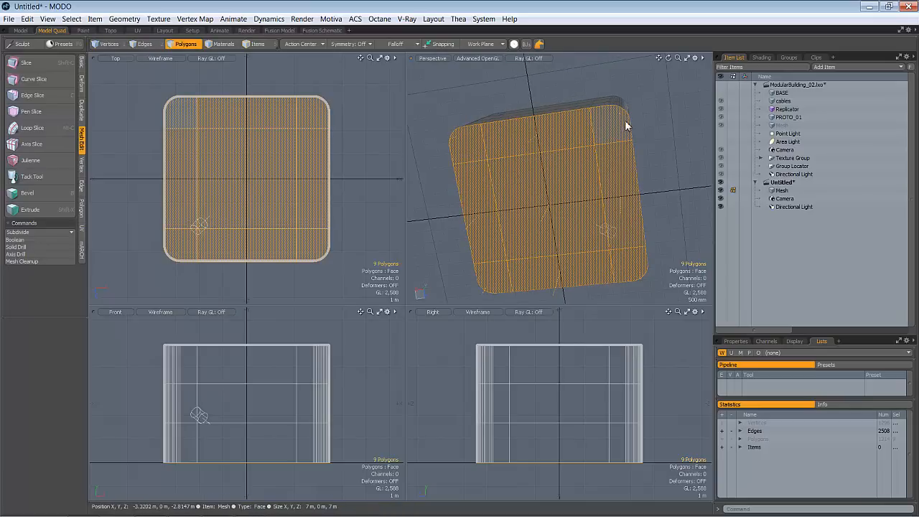
alt+drag(515, 245, 549, 170)
right_click(549, 164)
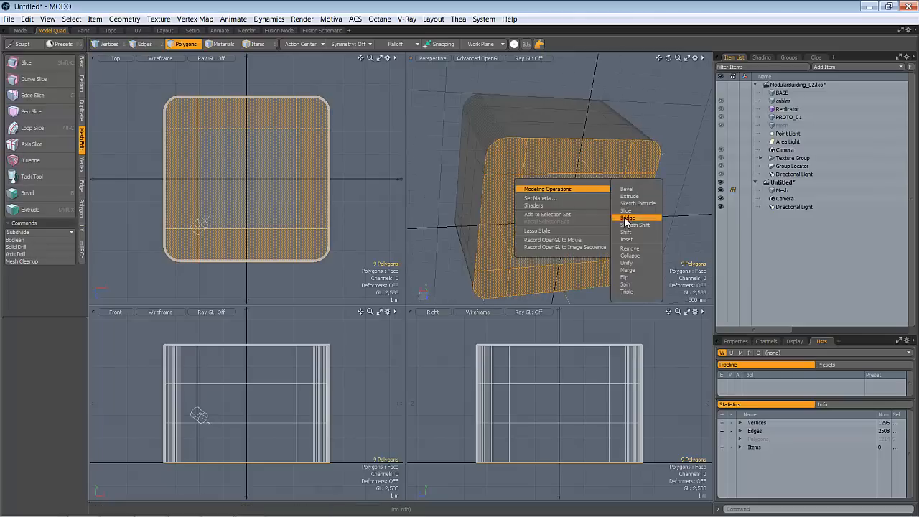
click(635, 274)
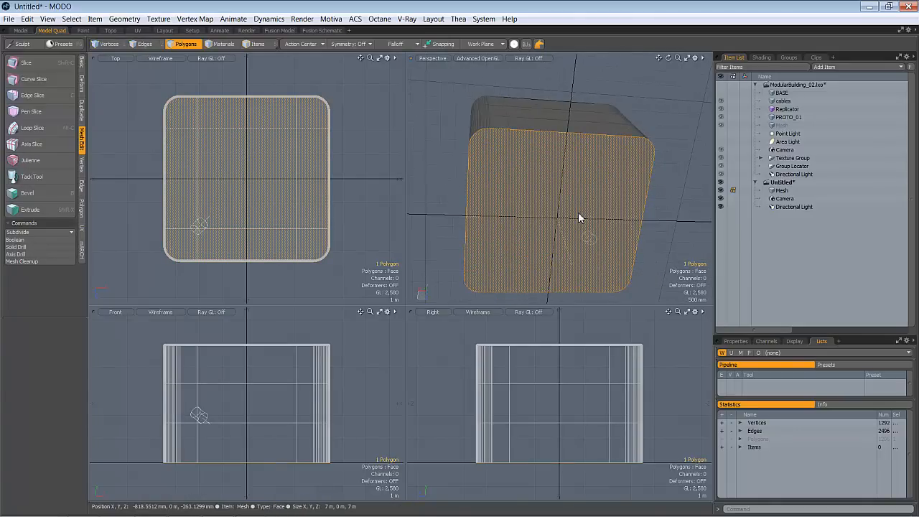
- Bevel the merged bottom polygon inward with a 700 mm inset and no shift, so each inner corner converges to a point
key(b)
drag(509, 220, 603, 216)
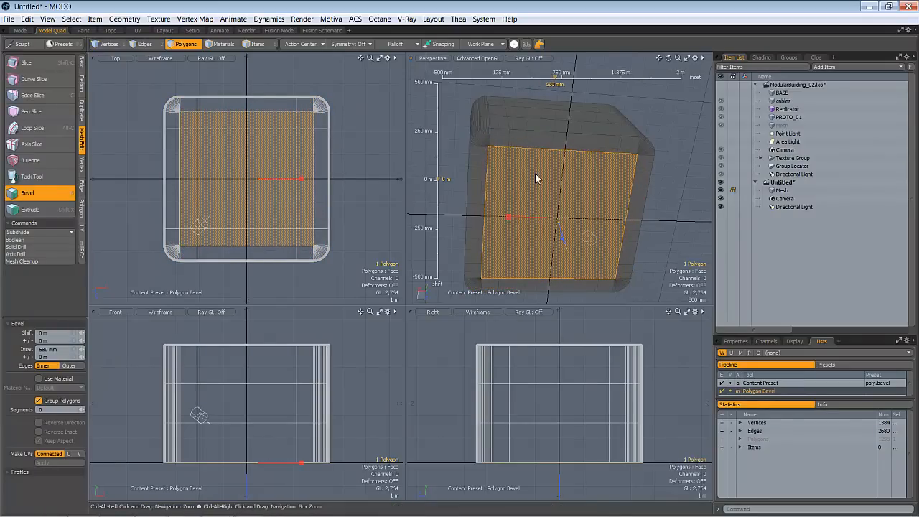
ctrl+alt+drag(481, 141, 600, 157)
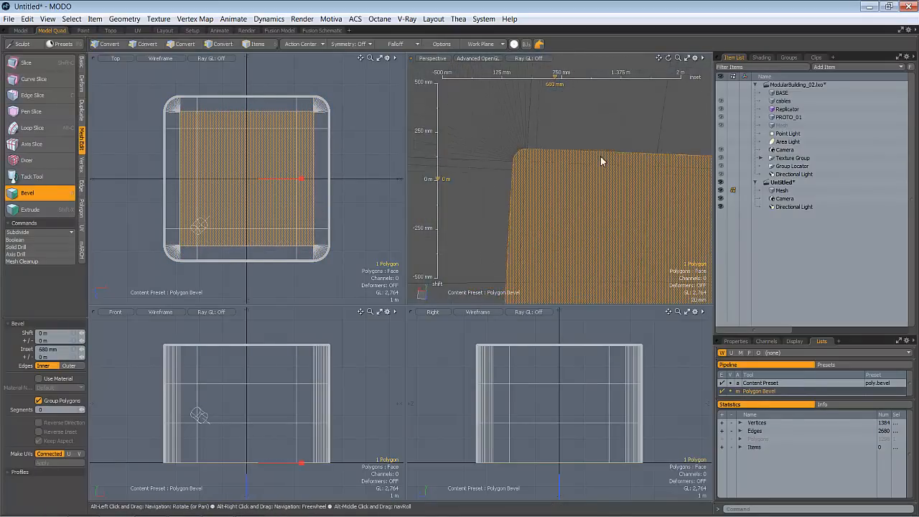
alt+drag(513, 161, 555, 142)
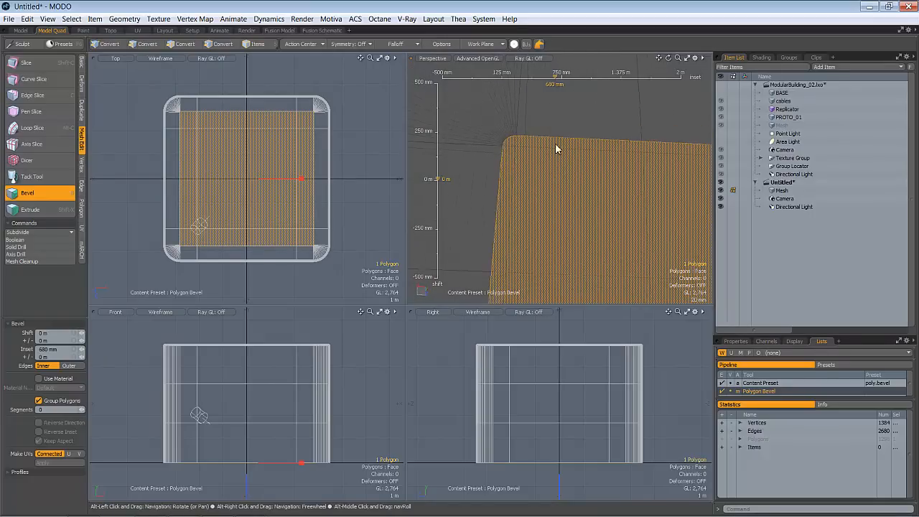
scroll(307, 117, up, 4)
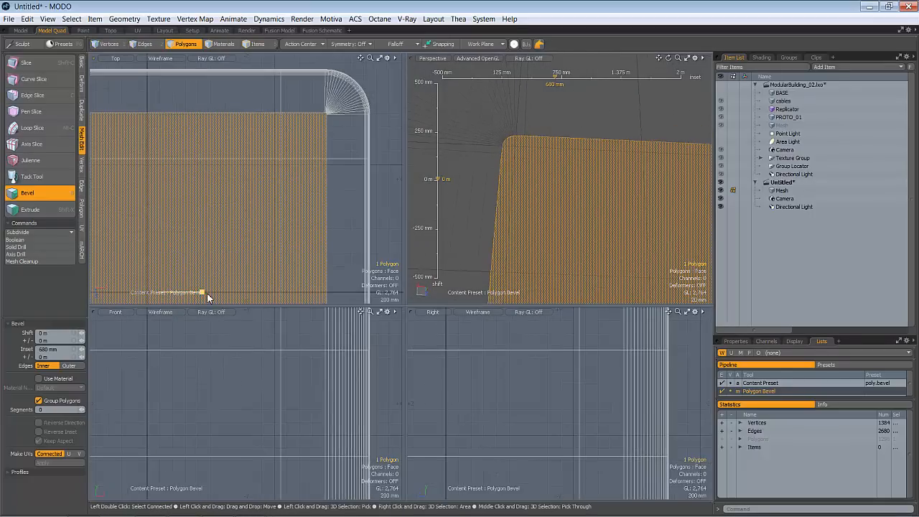
drag(204, 296, 188, 298)
ctrl+alt+drag(550, 180, 559, 206)
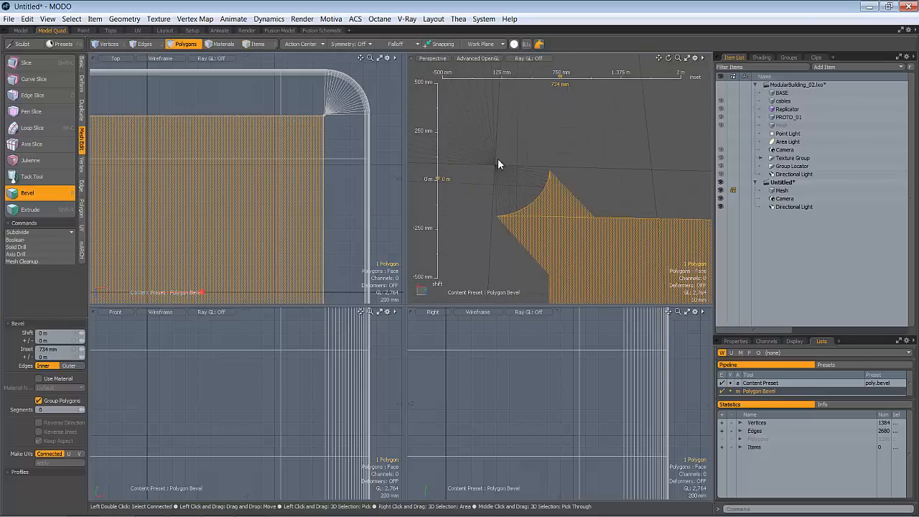
drag(203, 295, 213, 297)
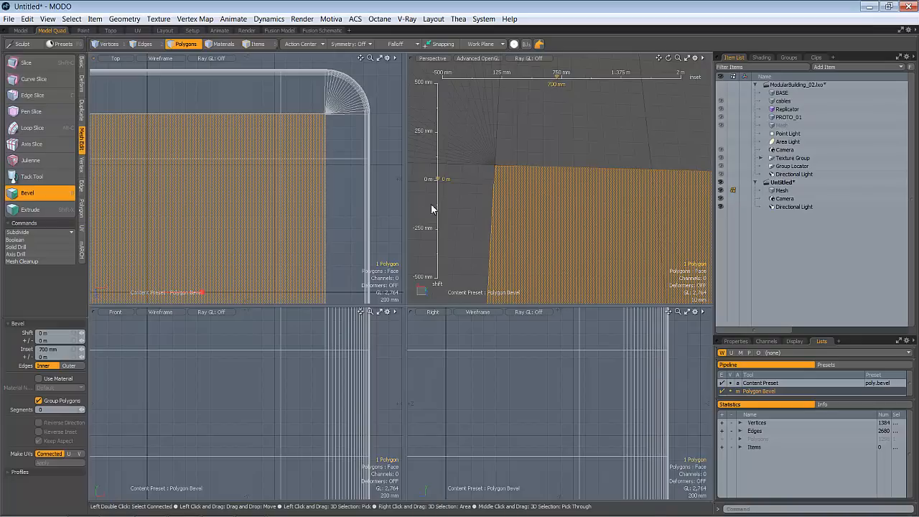
key(space)
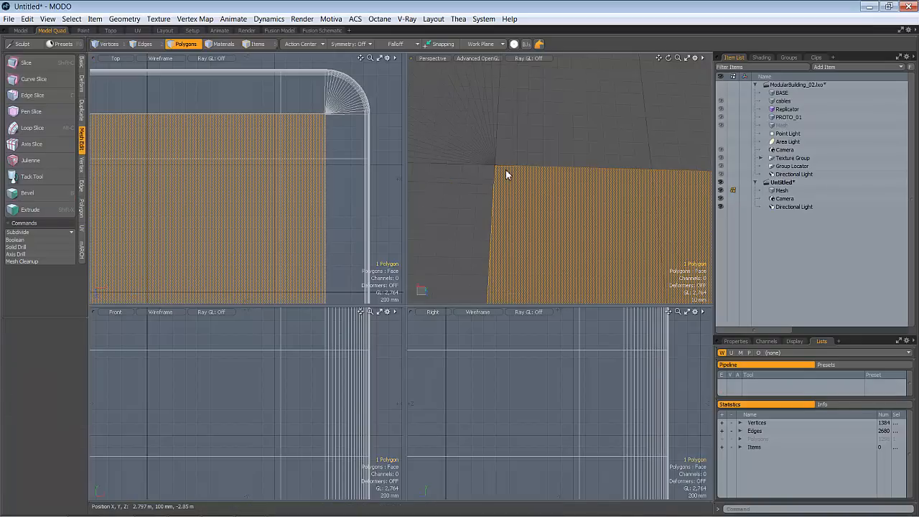
- Select the overlapping vertices at all four inner corners of the bottom face
key(1)
click(494, 165)
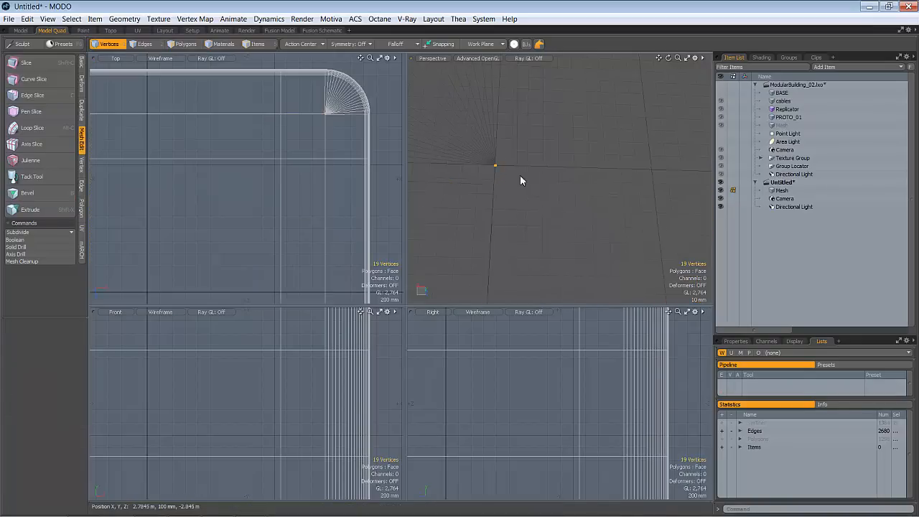
scroll(514, 170, down, 8)
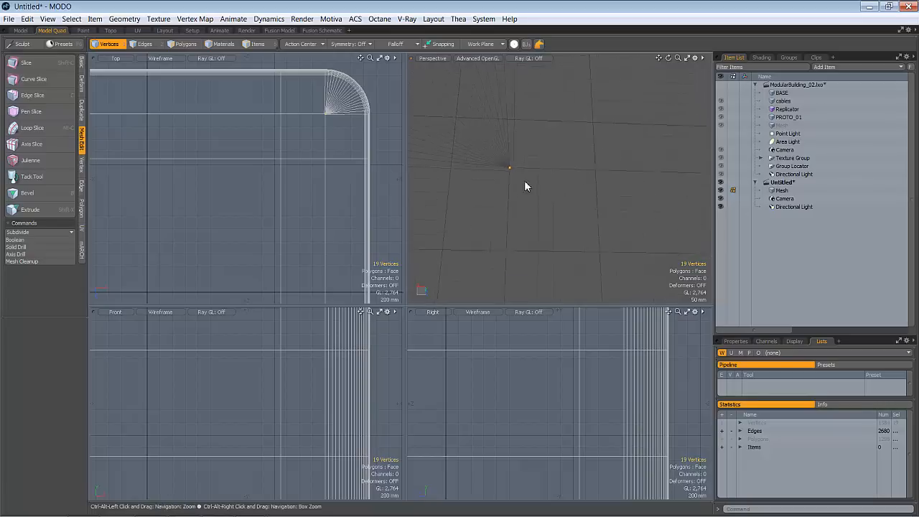
scroll(521, 190, up, 1)
scroll(291, 194, down, 3)
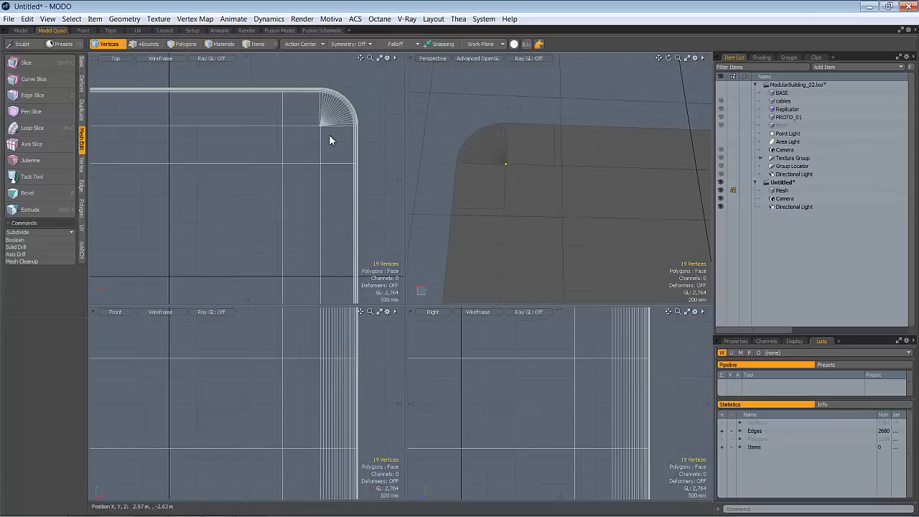
key(a)
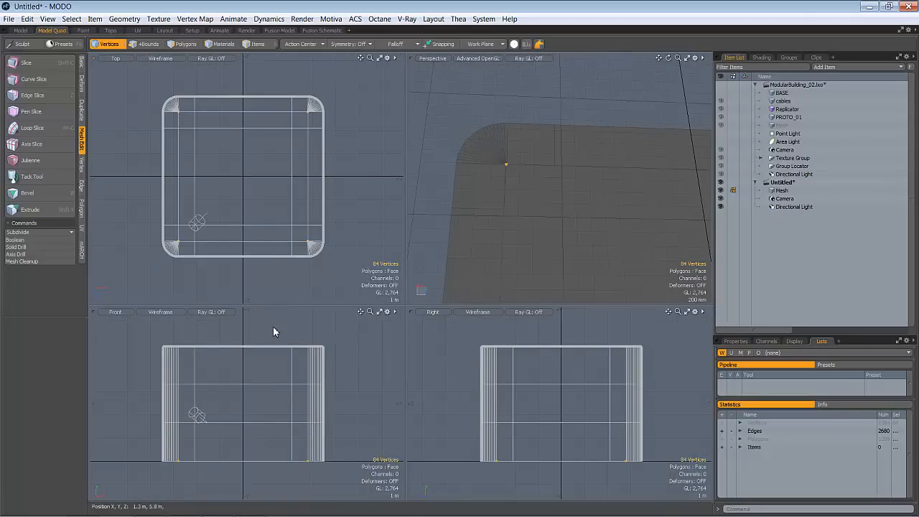
key(a)
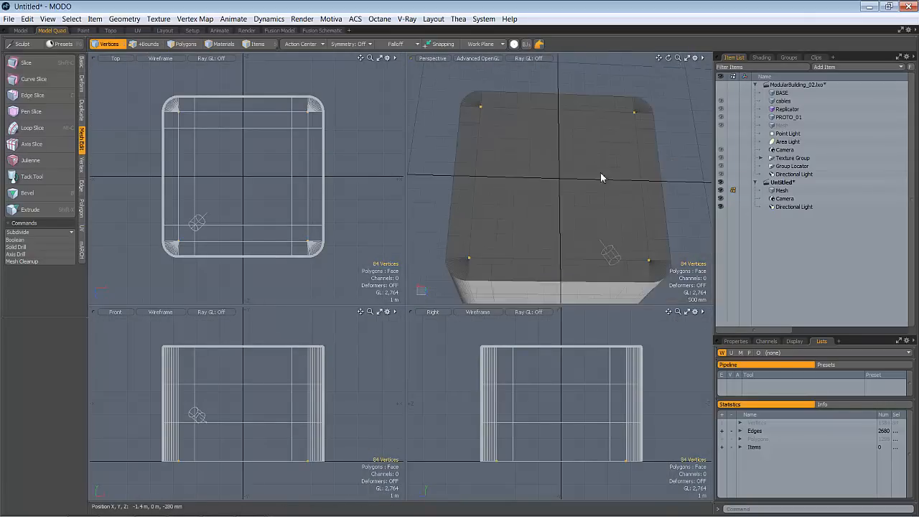
alt+drag(569, 197, 481, 214)
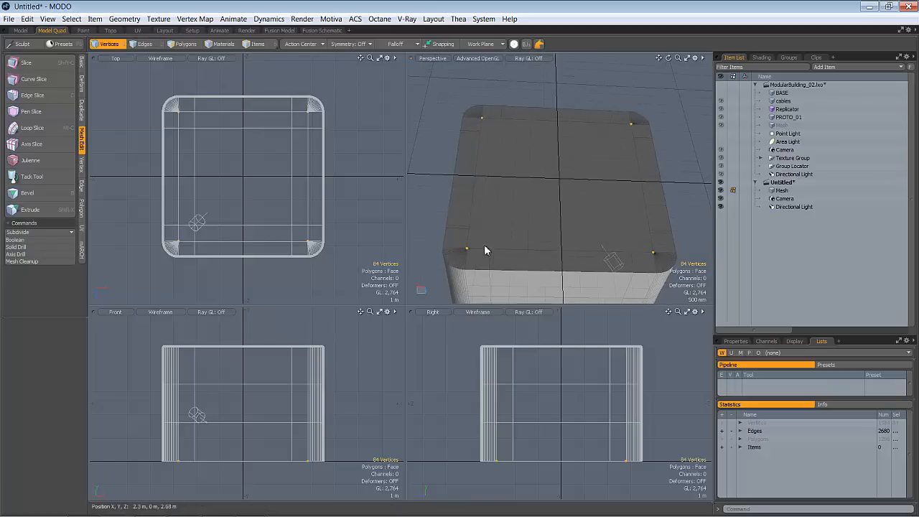
scroll(484, 244, up, 5)
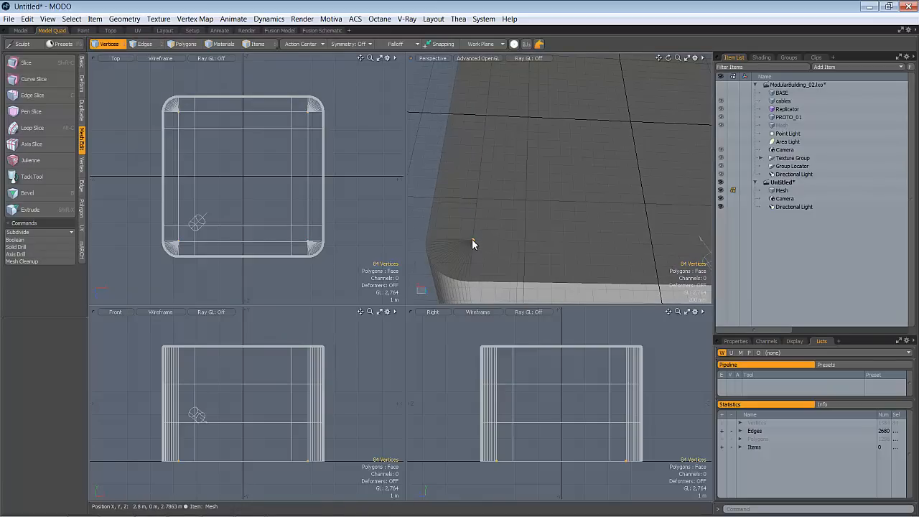
- Merge the selected overlapping corner vertices using a fixed distance range
right_click(473, 238)
mouse_move(473, 239)
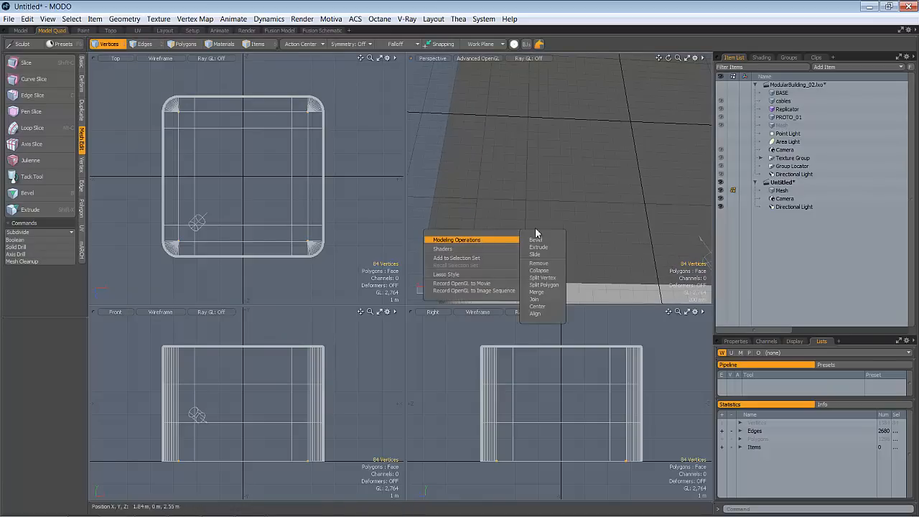
click(535, 292)
click(540, 303)
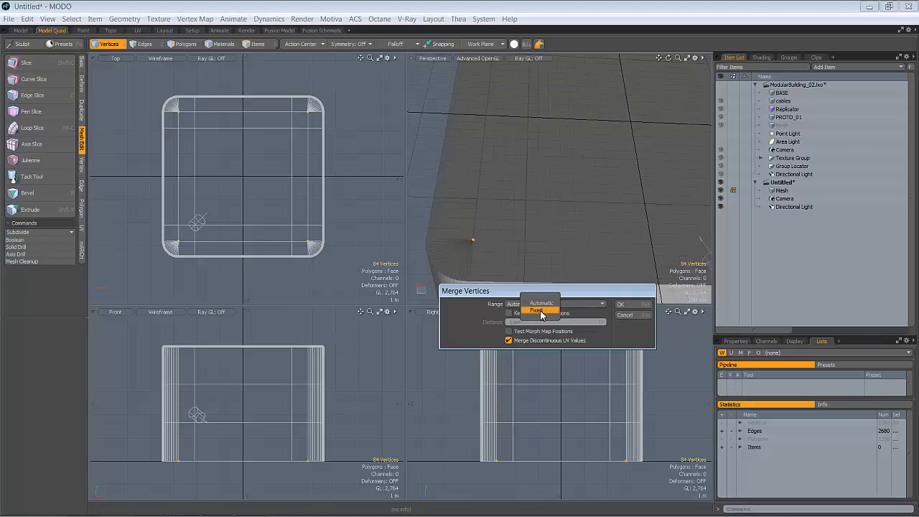
click(538, 310)
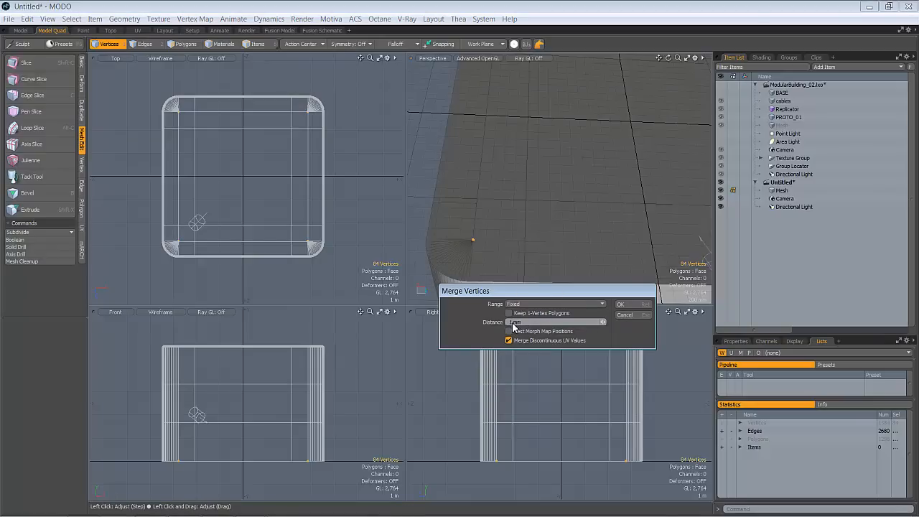
drag(521, 322, 463, 334)
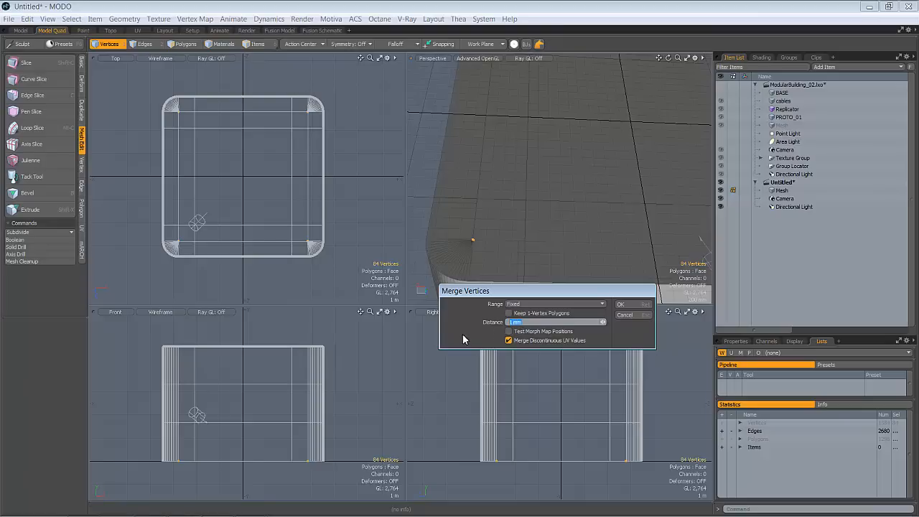
key(BackSpace)
click(624, 307)
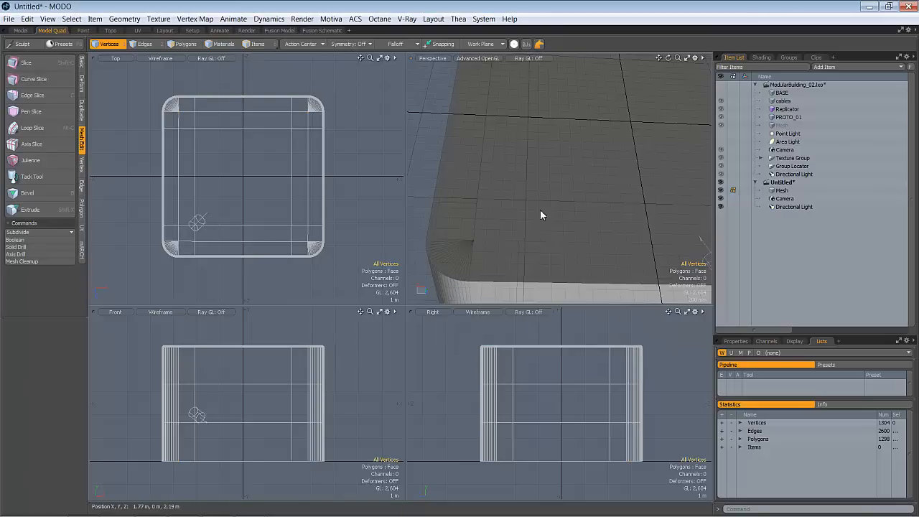
- Select the inner polygon of the bottom face and bevel it inward with a 200 mm inset and no shift
scroll(540, 208, down, 5)
alt+drag(545, 187, 514, 217)
key(2)
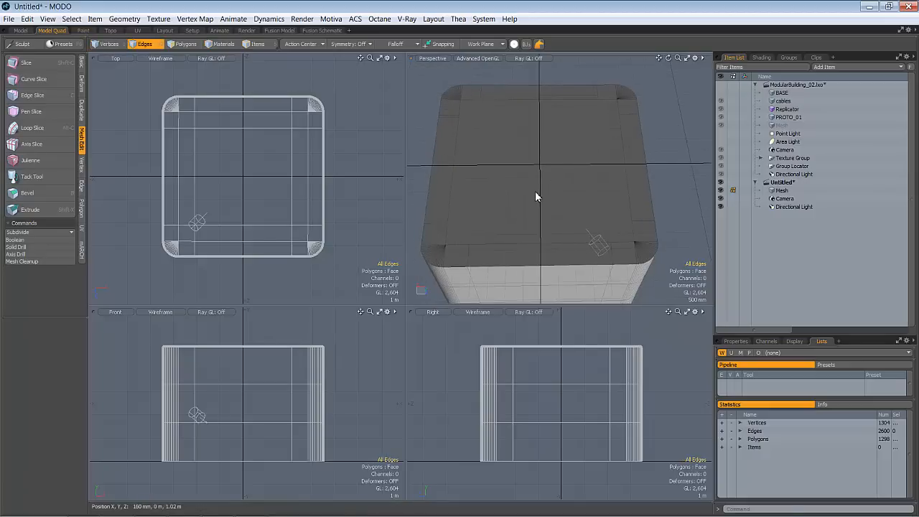
key(3)
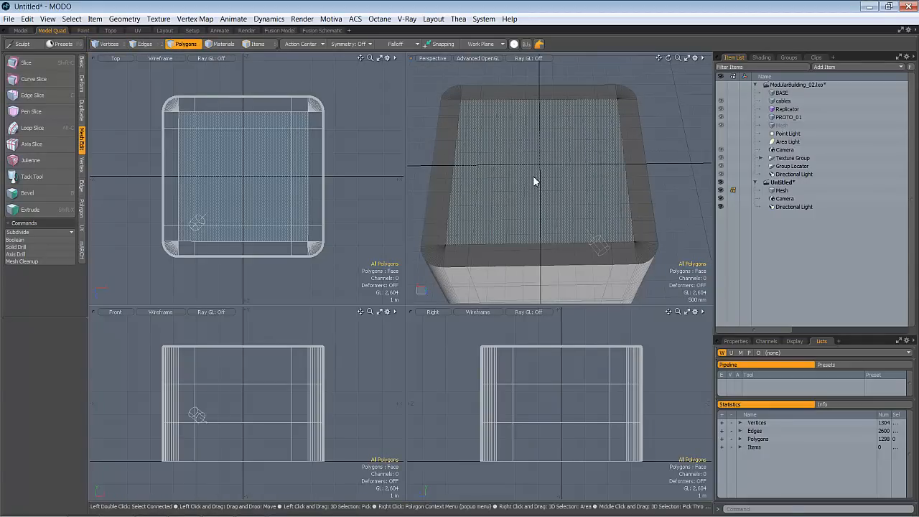
click(528, 182)
key(b)
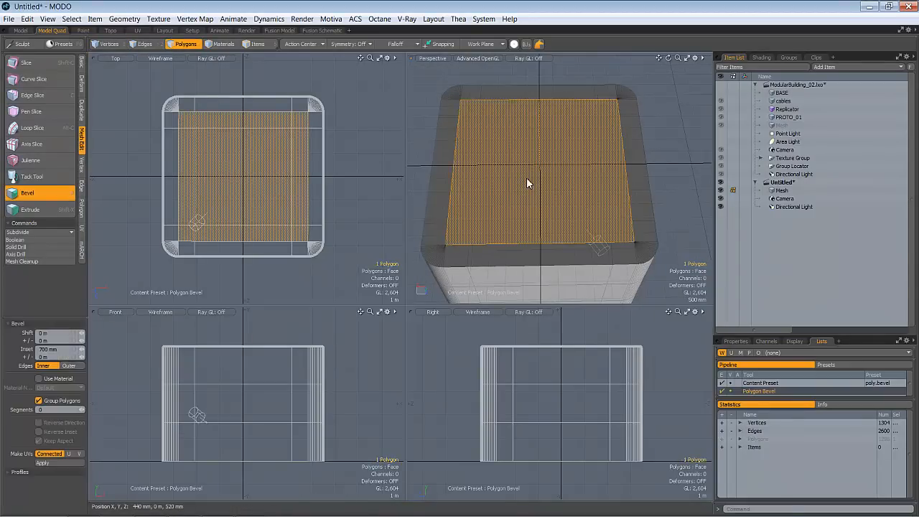
drag(501, 169, 541, 163)
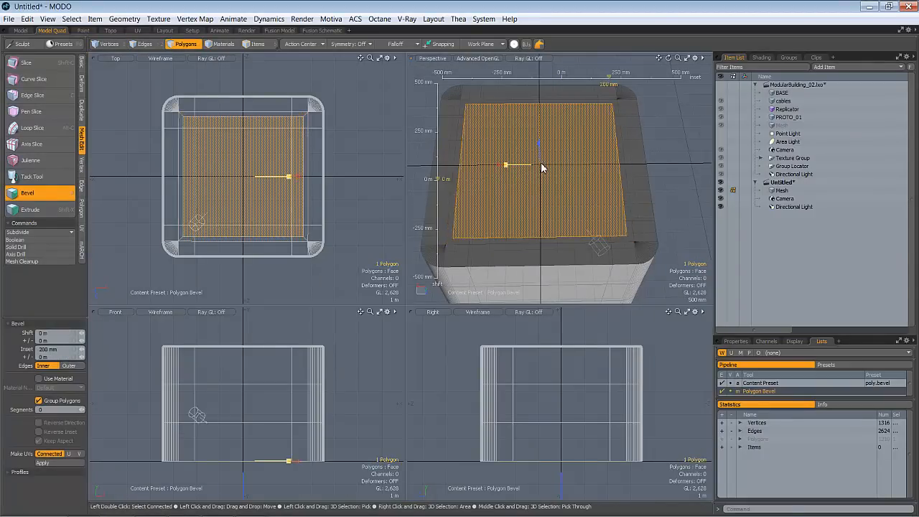
key(q)
- Collapse the innermost bottom polygon into a single center vertex
right_click(529, 183)
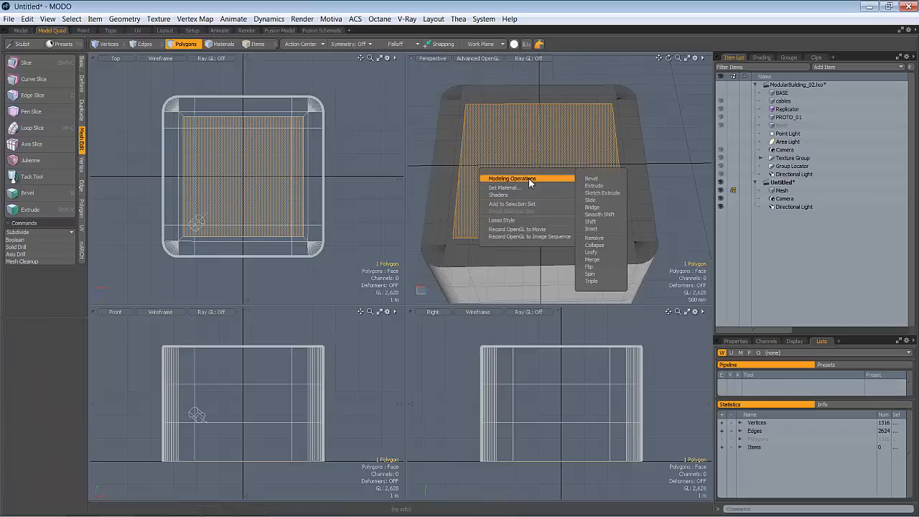
click(607, 236)
alt+drag(565, 174, 514, 184)
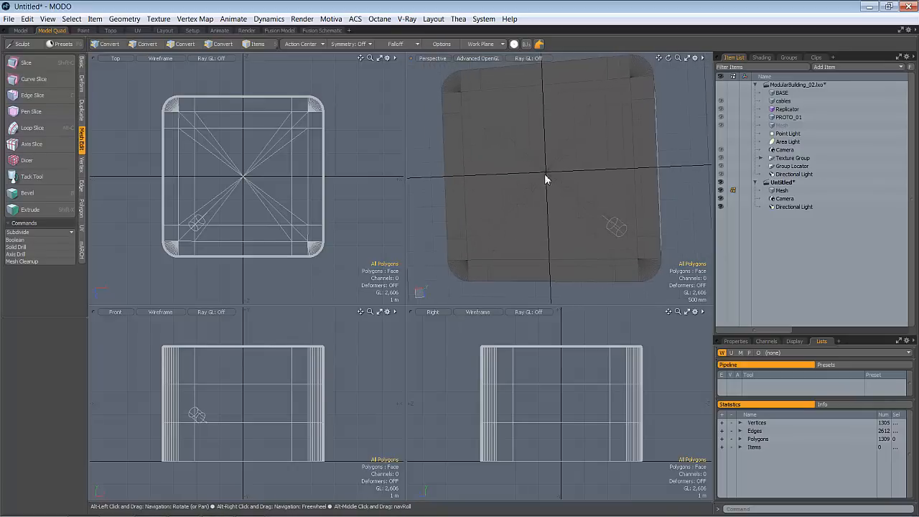
- Select the center vertex of the bottom face and maximize the perspective viewport
key(1)
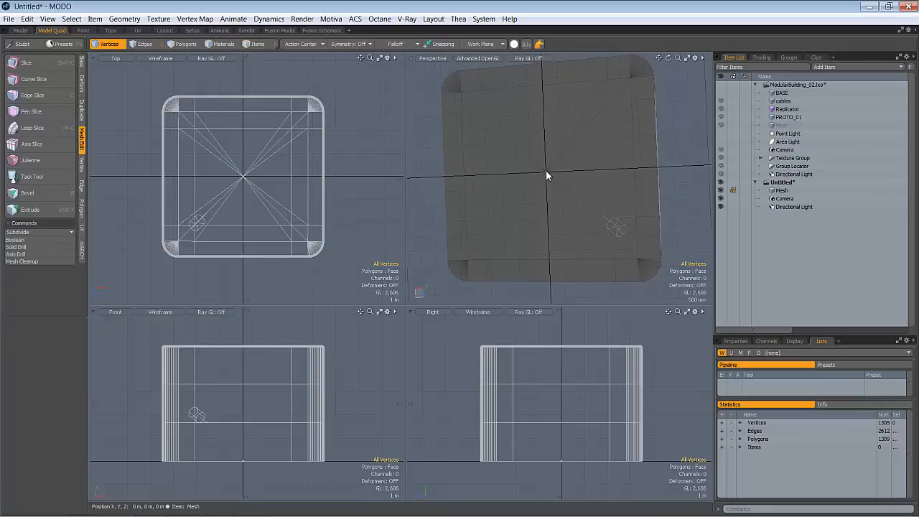
click(545, 174)
alt+drag(550, 178, 567, 186)
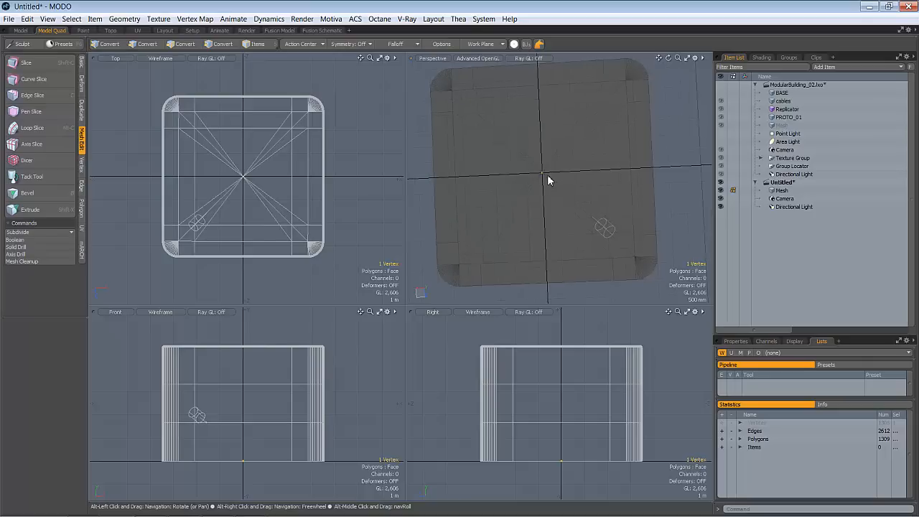
scroll(549, 173, up, 2)
ctrl+alt+drag(587, 149, 581, 160)
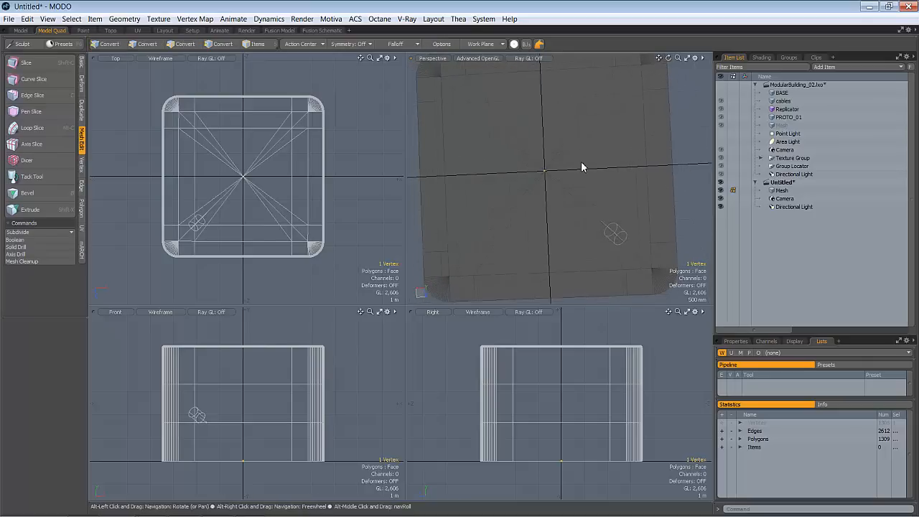
key(KP_0)
ctrl+alt+drag(443, 266, 466, 244)
alt+drag(466, 244, 430, 269)
alt+drag(430, 269, 447, 287)
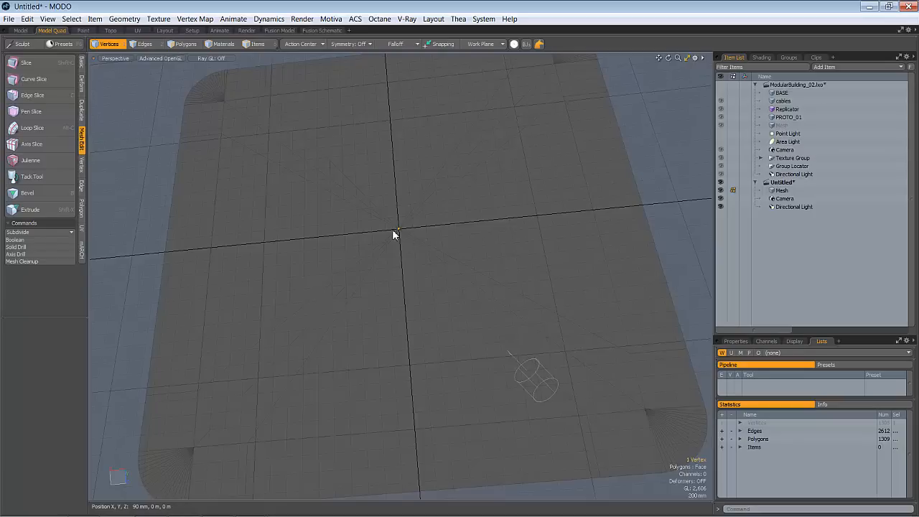
- Bevel the center vertex of the bottom face with an inset of about 416 mm
key(b)
drag(406, 249, 553, 248)
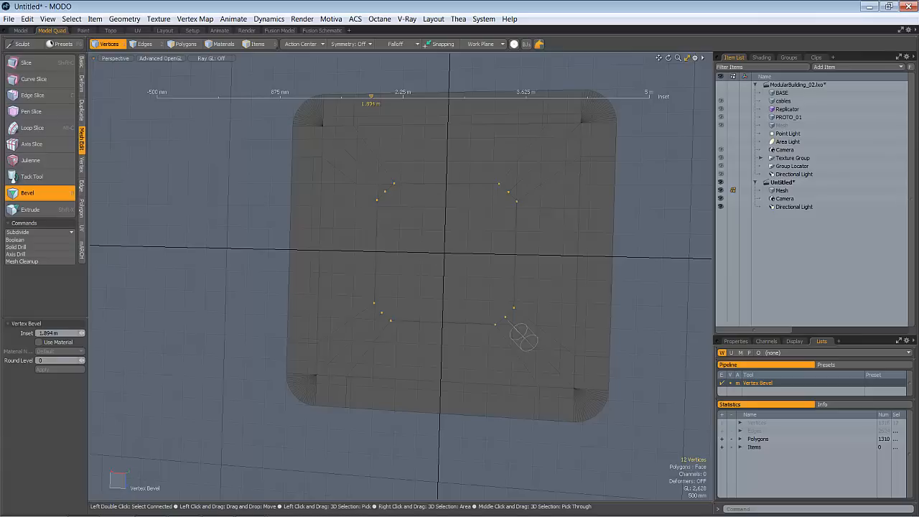
drag(521, 225, 775, 140)
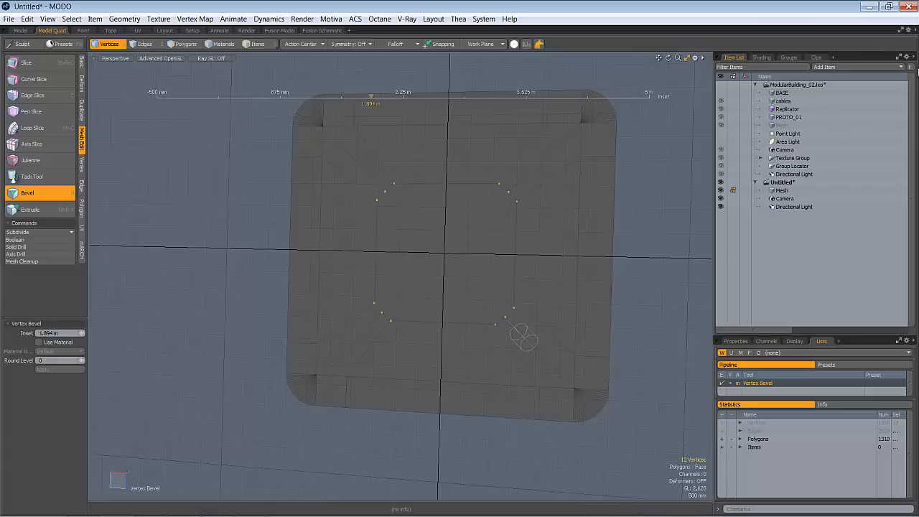
alt+drag(631, 196, 422, 241)
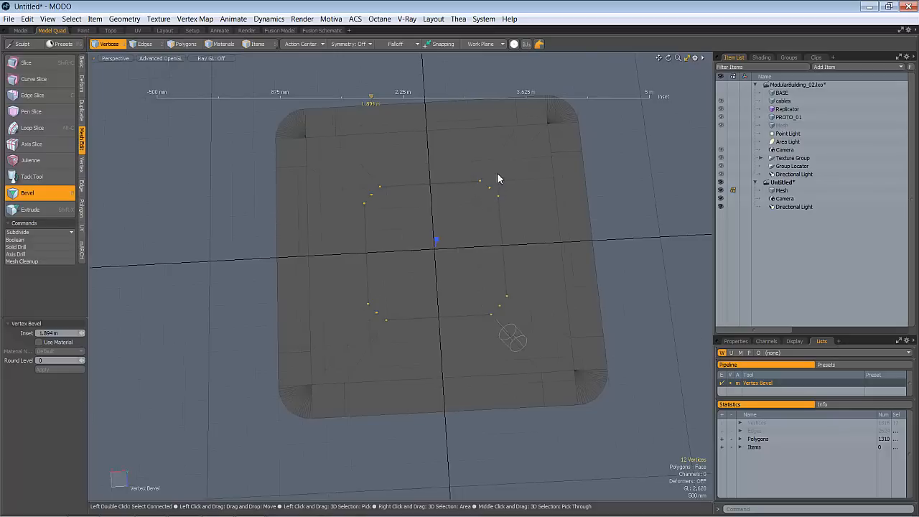
drag(526, 149, 89, 492)
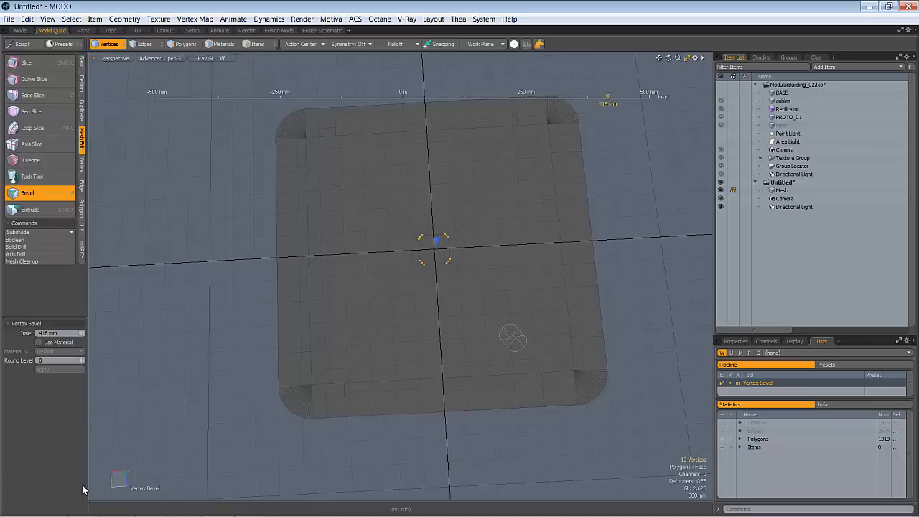
key(space)
alt+drag(341, 335, 431, 268)
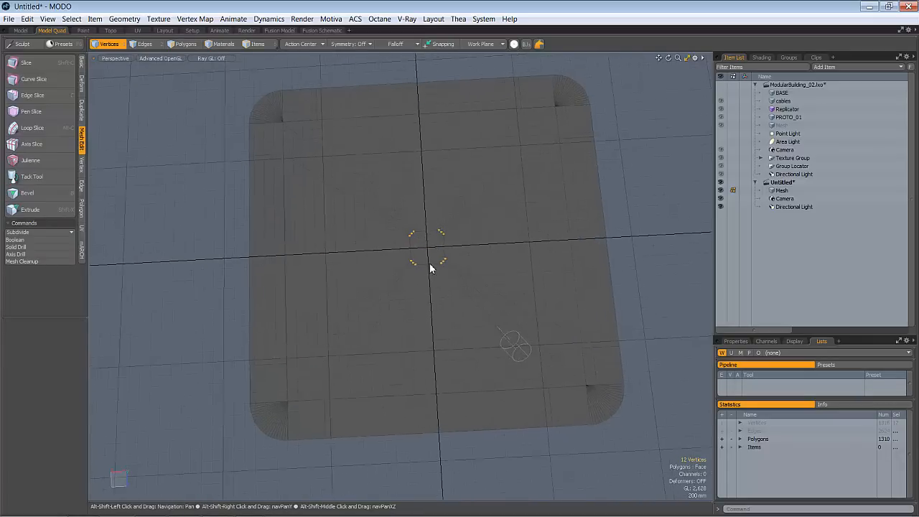
- Convert the beveled vertices to an edge selection, keep only the short corner edges, and set the action center to Local
key(alt+2)
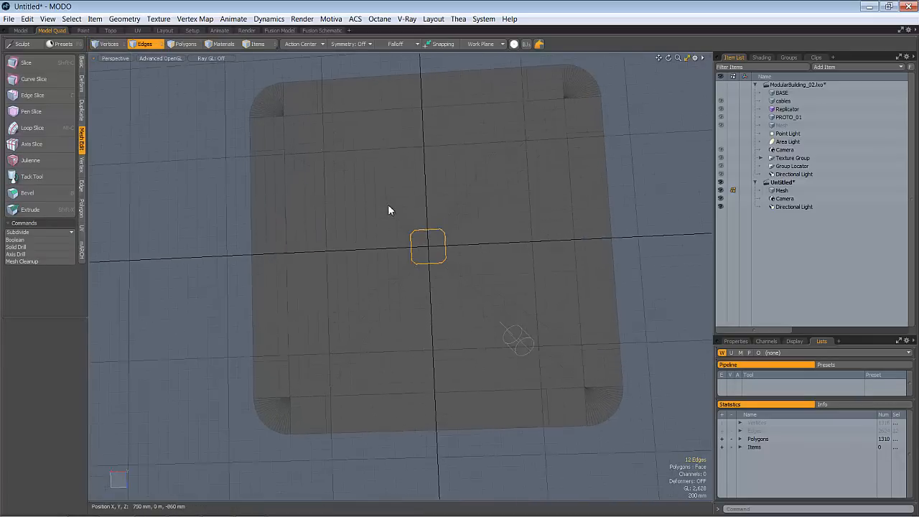
ctrl+click(426, 230)
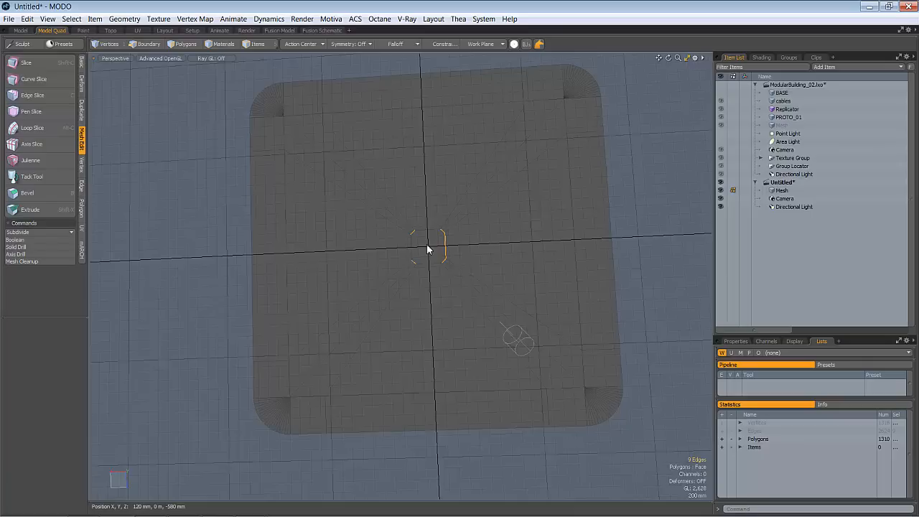
click(310, 45)
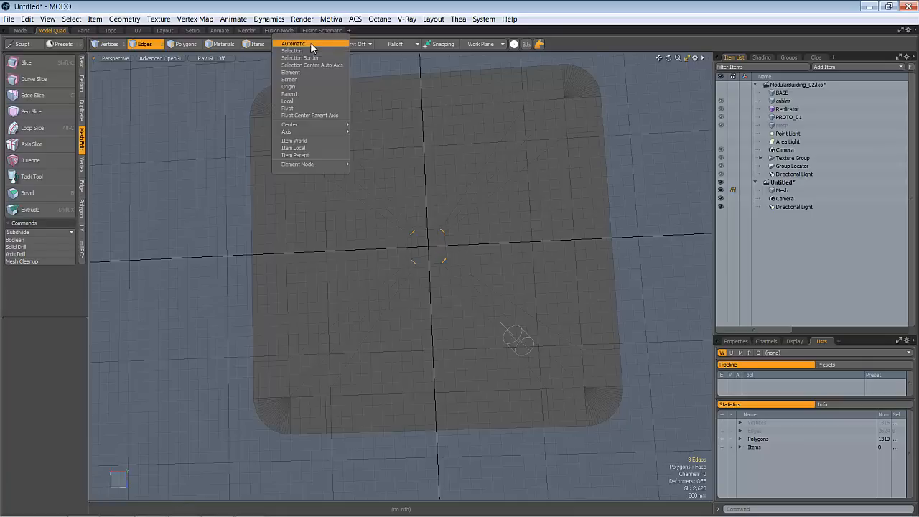
click(316, 102)
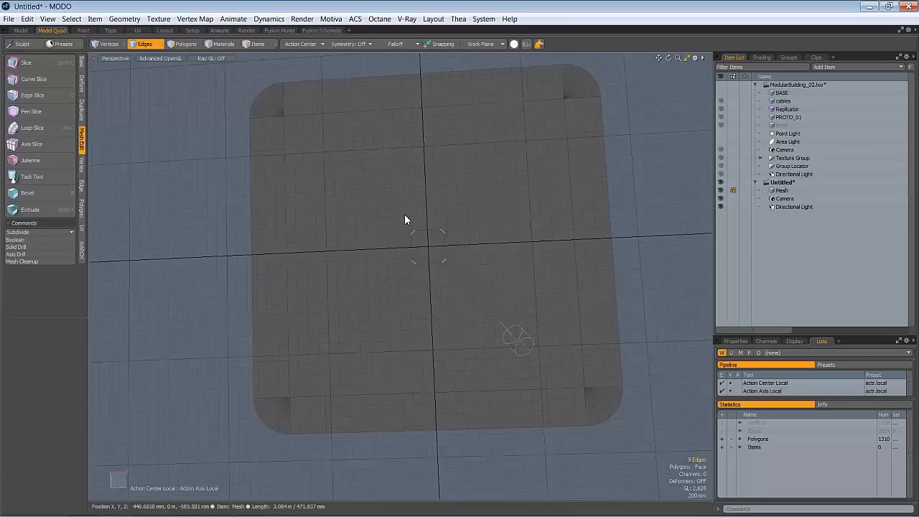
click(310, 43)
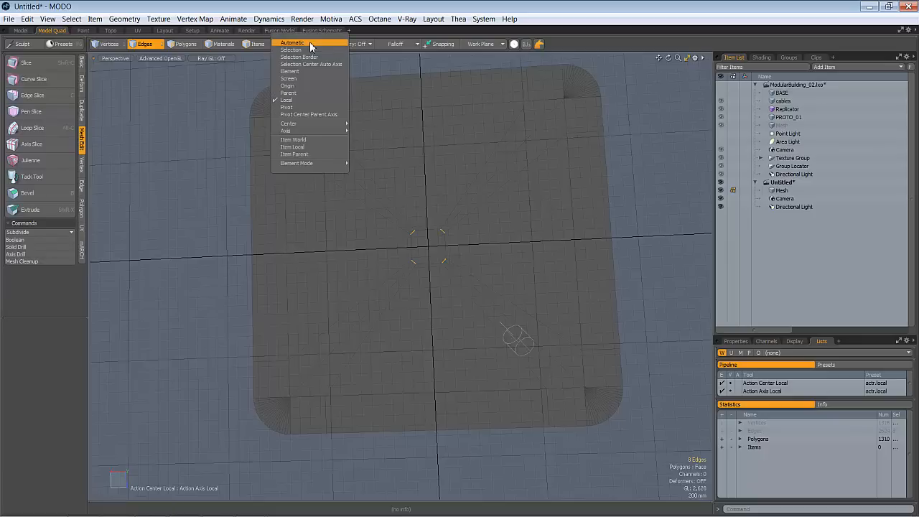
click(392, 5)
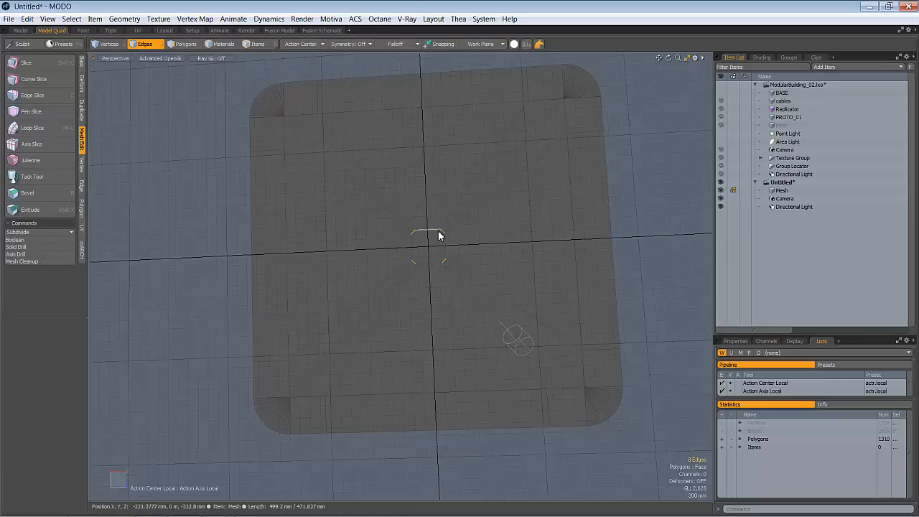
- Scale the short corner edges around the center along their local X axis to about 646.5%
key(y)
ctrl+alt+drag(456, 261, 438, 274)
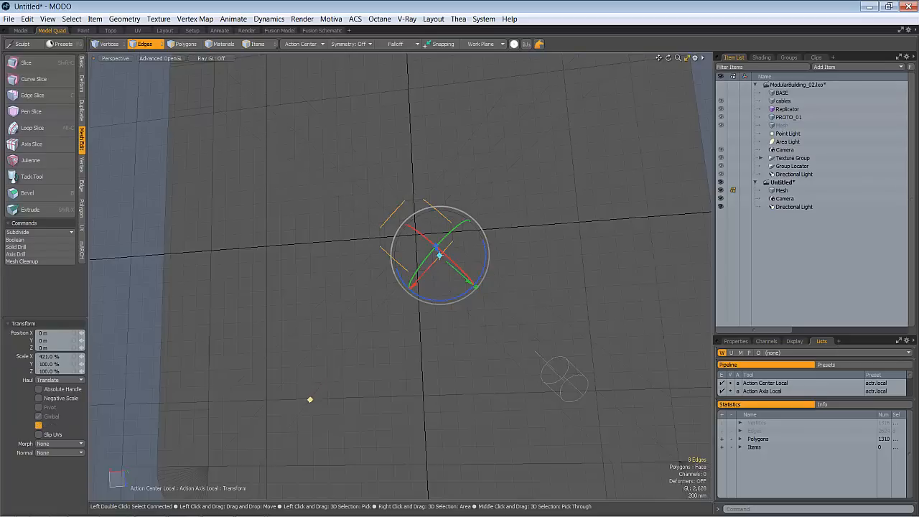
alt+drag(494, 301, 472, 246)
alt+drag(530, 232, 426, 312)
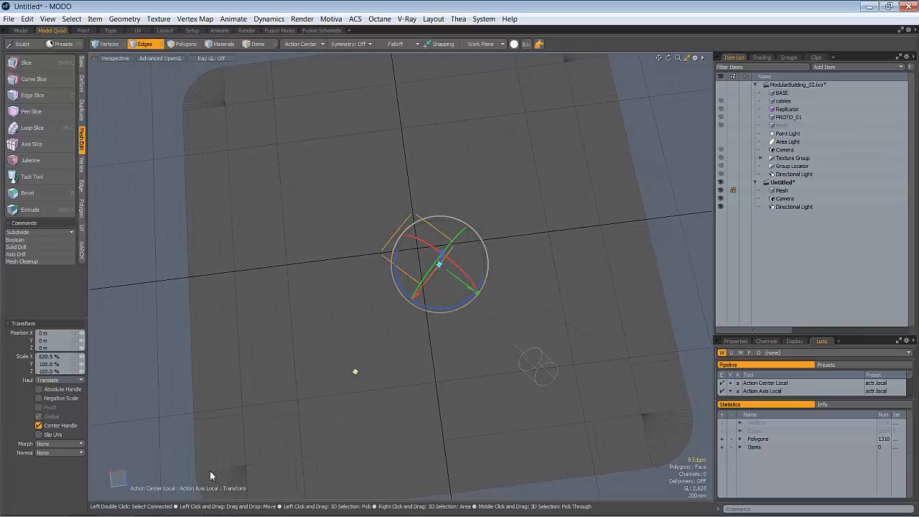
scroll(244, 419, down, 3)
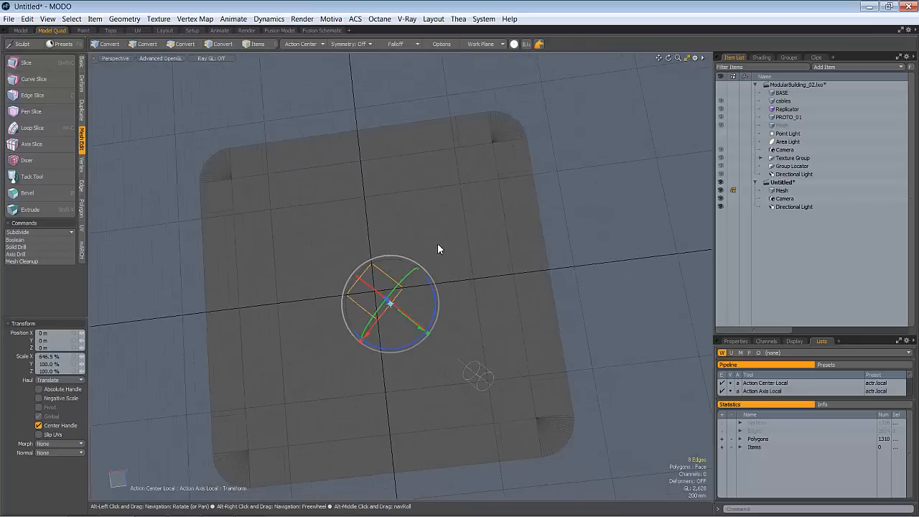
alt+drag(437, 243, 416, 281)
key(space)
alt+drag(464, 253, 498, 257)
- Select the four large triangular polygons around the center of the bottom face
key(3)
alt+drag(406, 301, 446, 286)
click(454, 285)
click(454, 285)
shift+click(386, 222)
shift+click(294, 324)
shift+click(400, 367)
alt+drag(414, 375, 336, 257)
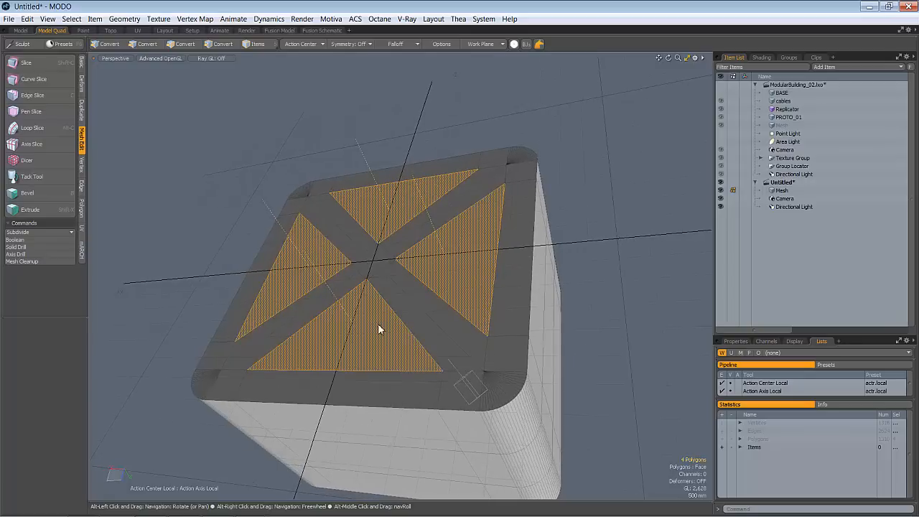
alt+drag(430, 341, 421, 351)
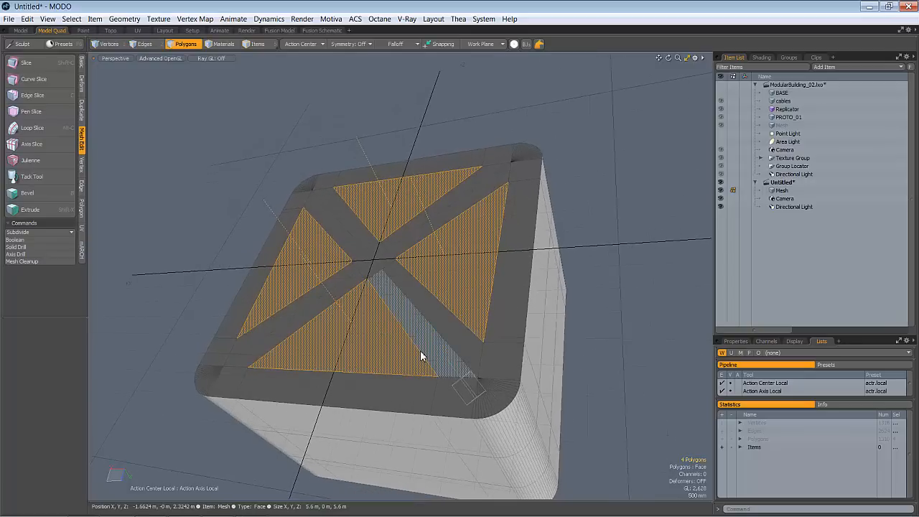
- Bevel the four triangular polygons to recess them into the bottom face
key(b)
drag(362, 255, 458, 228)
alt+drag(474, 263, 412, 271)
key(space)
key(space)
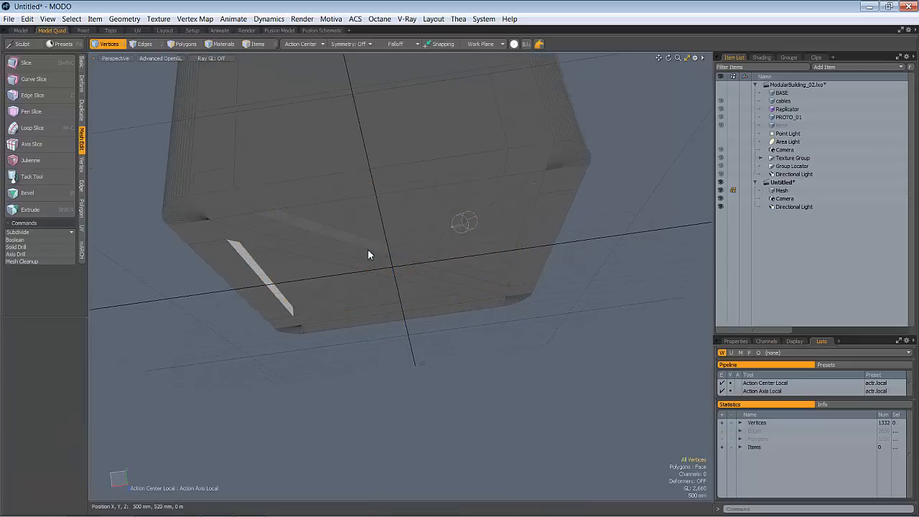
- Select the two diagonal edges leading out from the inner tip of each of the four triangular recesses
key(2)
click(368, 248)
shift+click(429, 271)
shift+click(424, 234)
alt+drag(424, 234, 390, 242)
shift+click(393, 242)
alt+drag(415, 297, 392, 208)
shift+click(393, 291)
shift+click(360, 297)
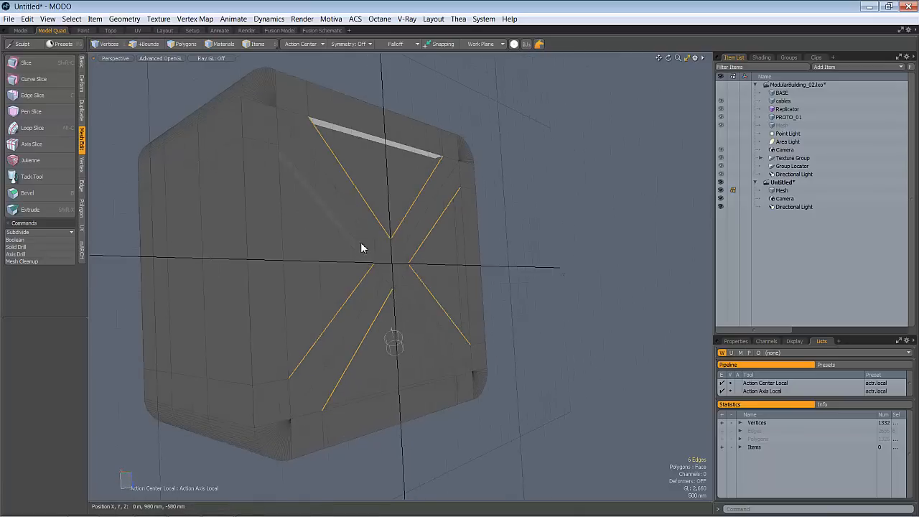
ctrl+alt+drag(361, 249, 555, 276)
shift+click(489, 343)
- Edge-bevel the selected recess edges with a 93 mm inset, round level 0 and no sharp corners
key(b)
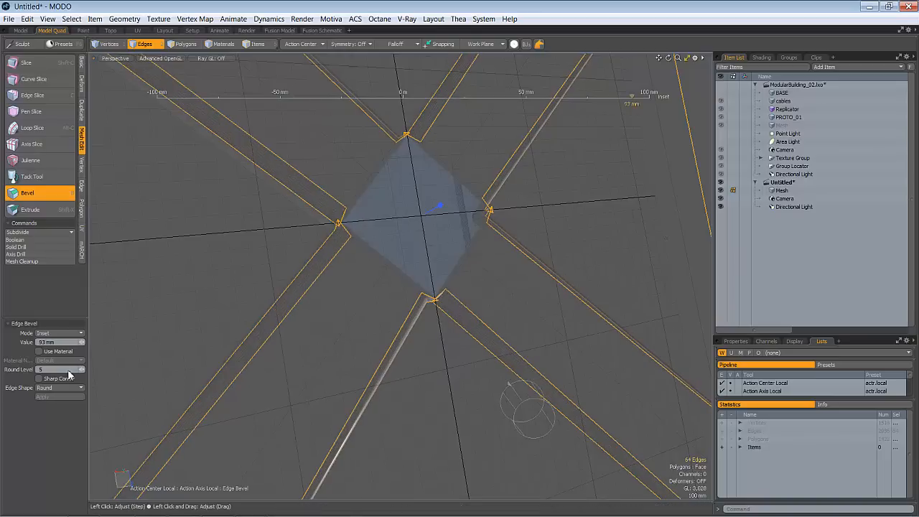
drag(82, 371, 3, 408)
alt+drag(211, 419, 242, 316)
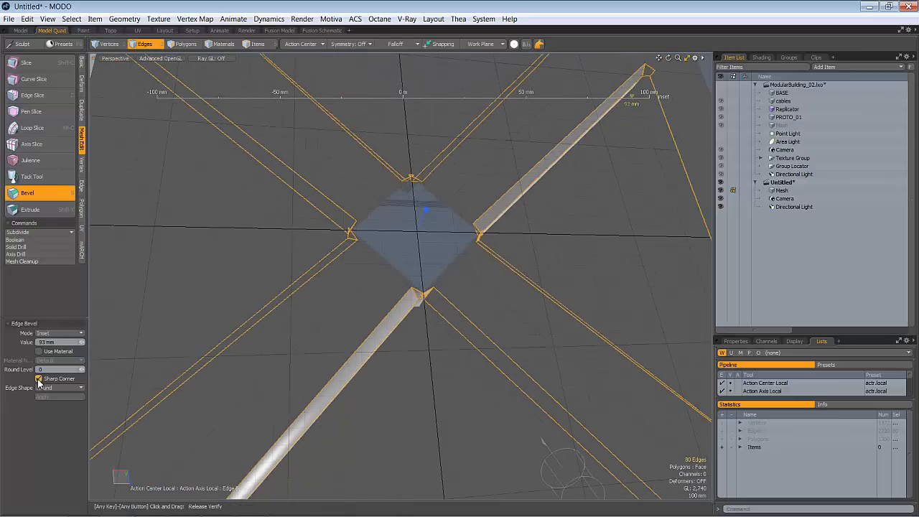
alt+drag(134, 366, 382, 340)
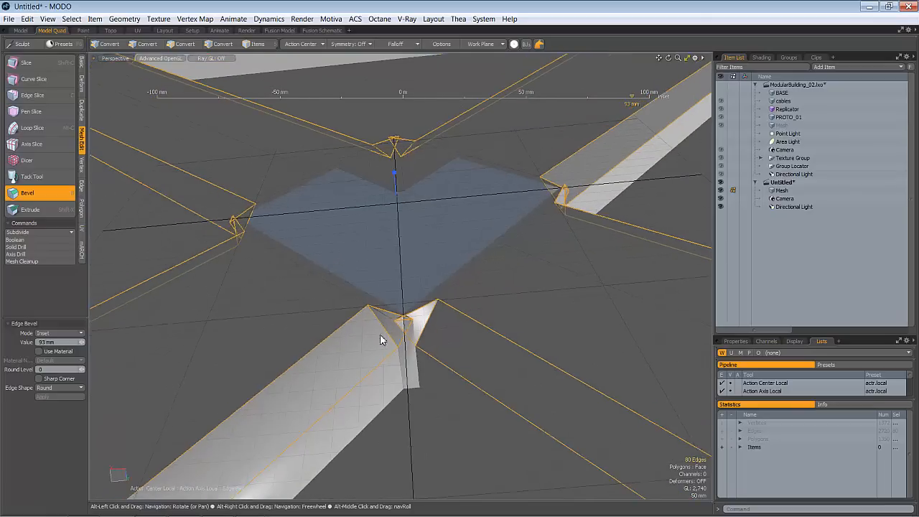
drag(432, 327, 425, 294)
key(space)
key(space)
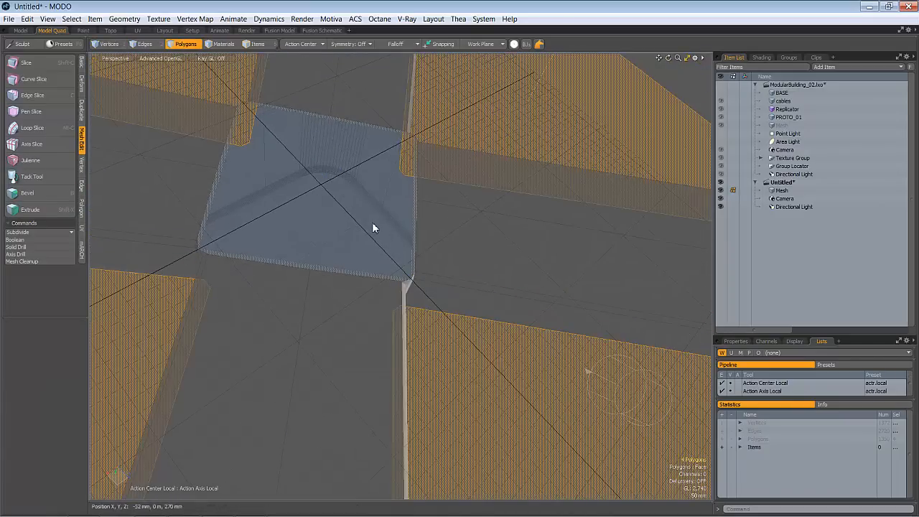
- Select the central polygon of the bottom face and bevel it with a small inset
click(372, 226)
alt+drag(371, 230, 325, 305)
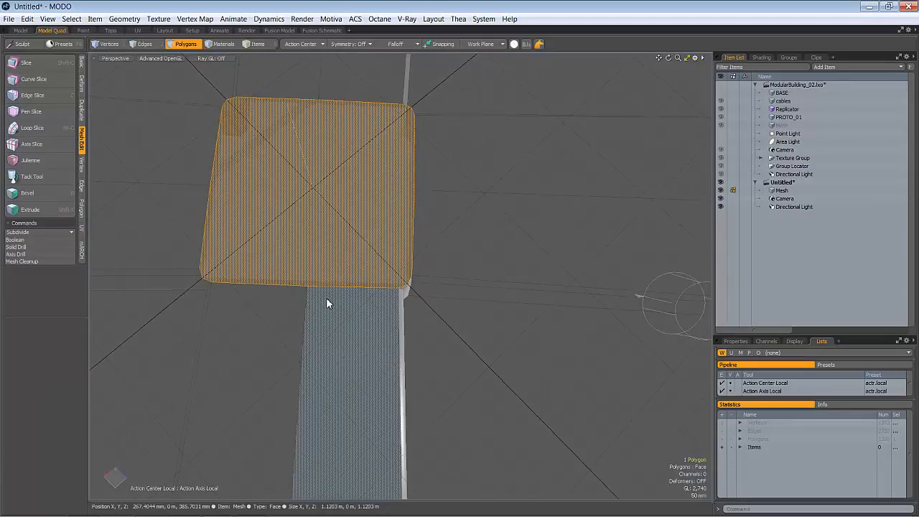
key(b)
drag(287, 205, 355, 183)
key(space)
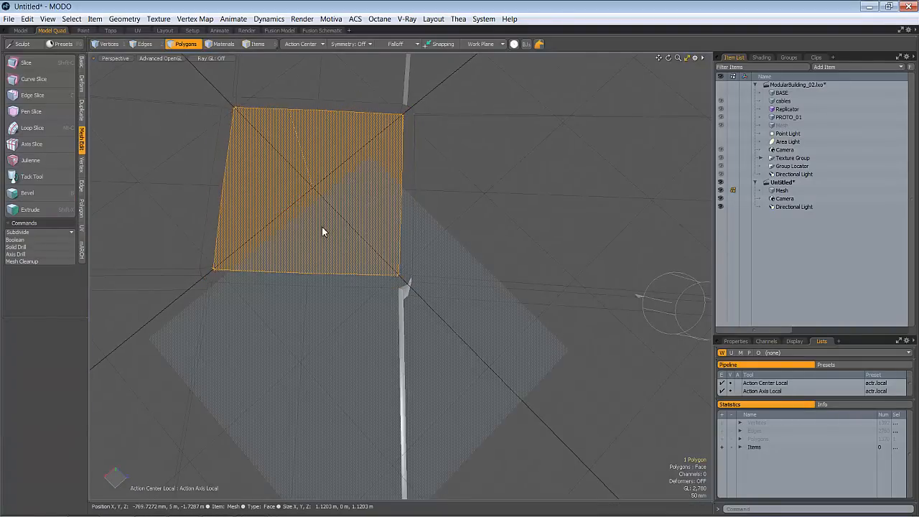
right_click(323, 231)
click(374, 275)
key(space)
key(space)
key(space)
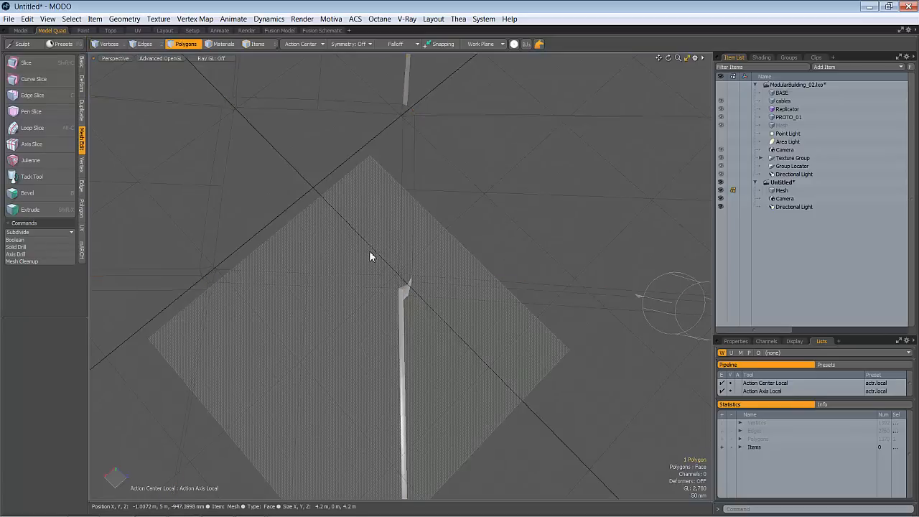
- Reselect the inset central polygon of the bottom face and collapse it to a single vertex
alt+drag(308, 173, 265, 215)
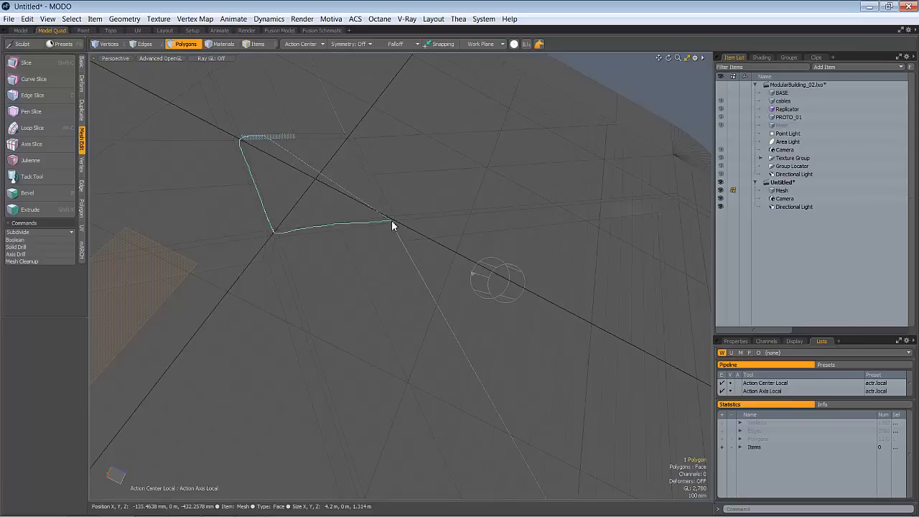
click(350, 141)
ctrl+alt+drag(373, 170, 149, 272)
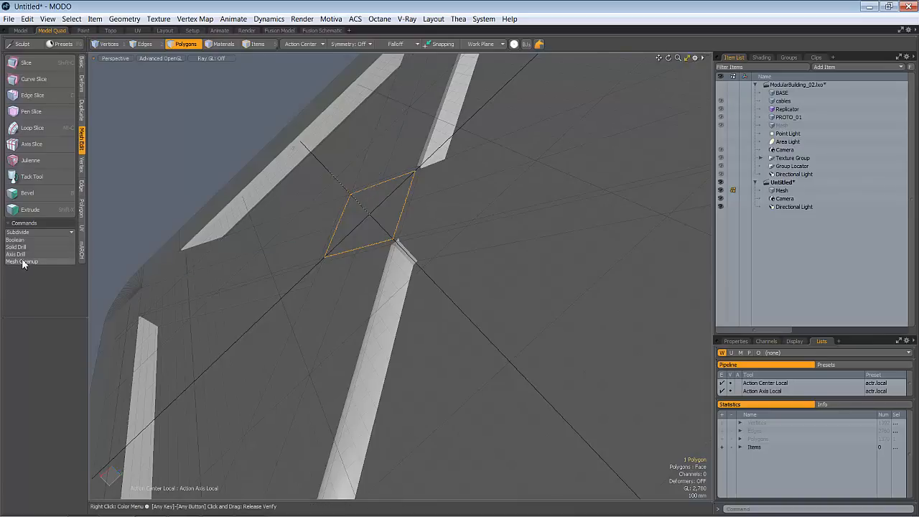
click(81, 208)
click(25, 250)
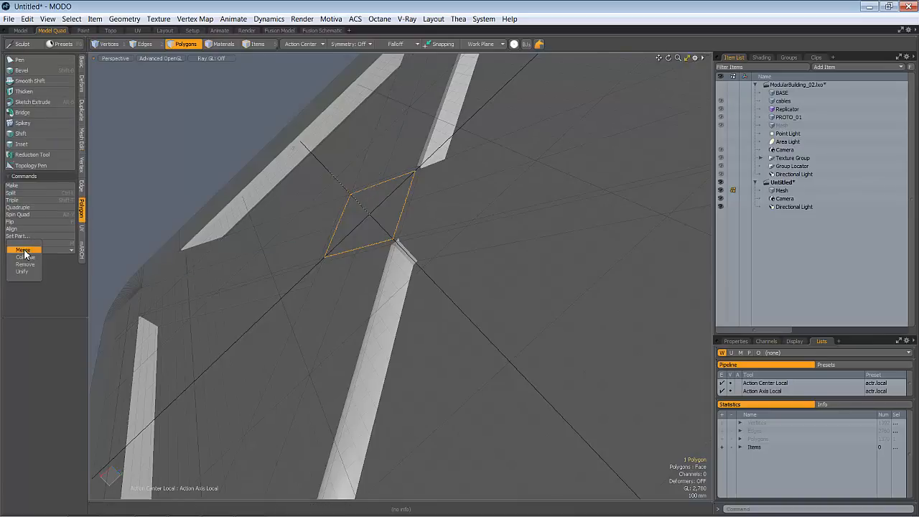
click(27, 259)
- Hide the lights in the perspective viewport, comparing the model's shading with and without them
alt+drag(171, 222, 321, 355)
click(695, 57)
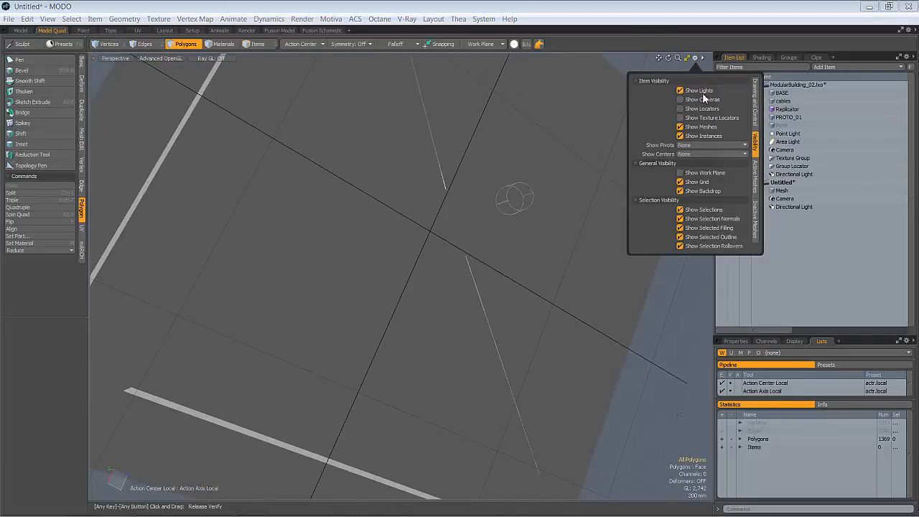
click(680, 91)
mouse_move(391, 278)
alt+mouse_down()
mouse_move(339, 316)
mouse_move(386, 278)
mouse_move(368, 269)
mouse_move(260, 379)
mouse_move(559, 269)
mouse_move(448, 298)
mouse_move(516, 255)
mouse_move(399, 251)
mouse_move(441, 123)
alt+mouse_up()
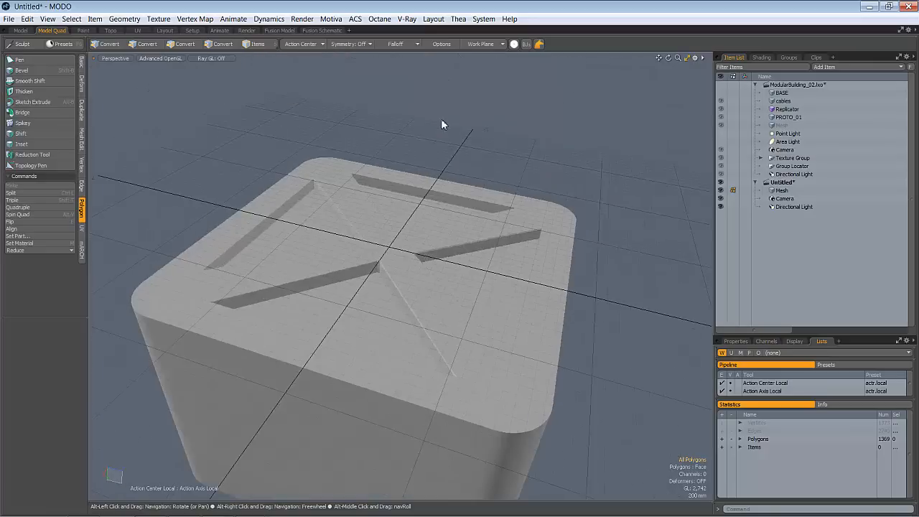
click(695, 58)
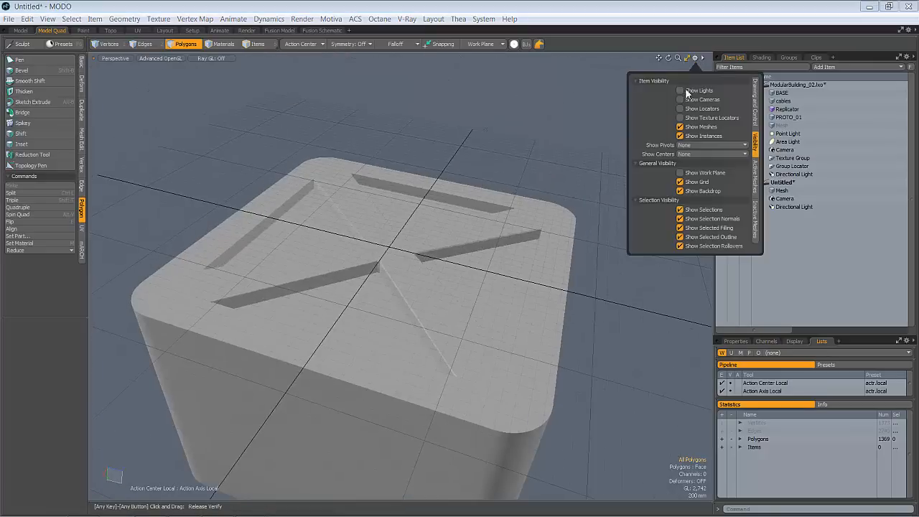
click(680, 91)
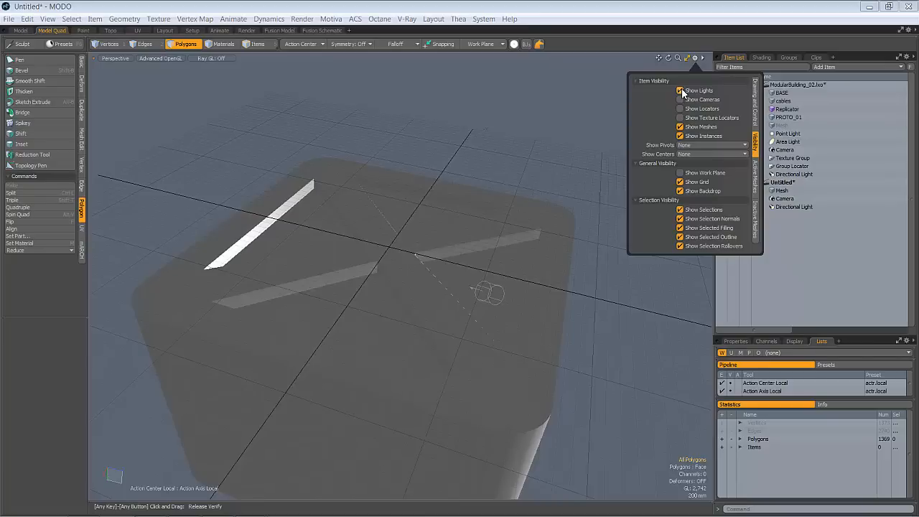
click(680, 91)
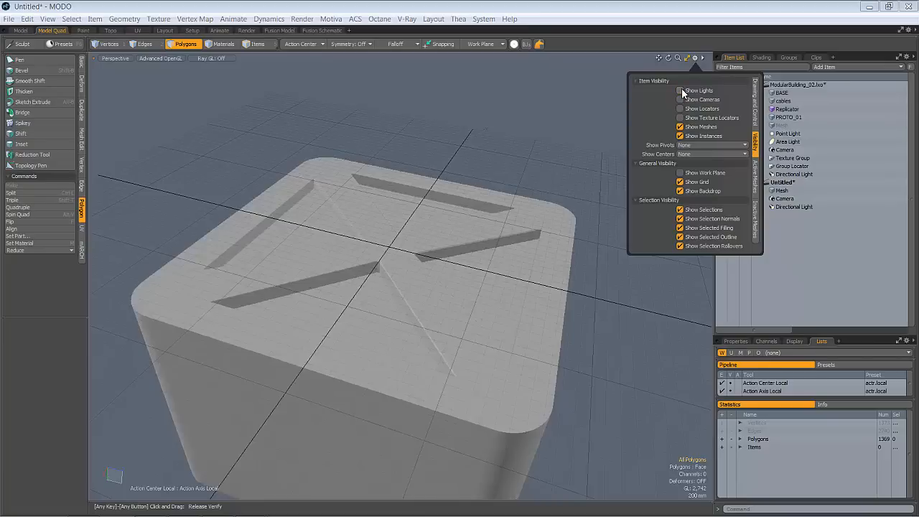
alt+drag(487, 221, 369, 116)
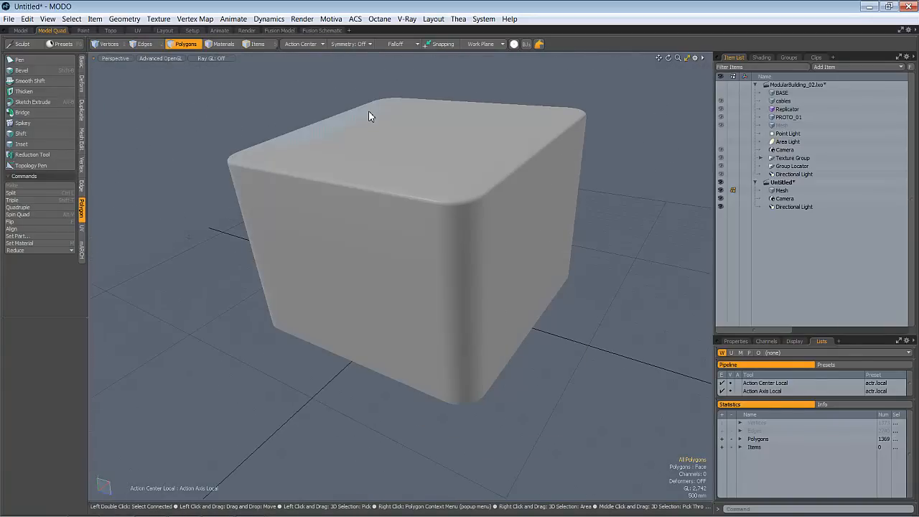
- Select the two horizontal edge loops around the box's side walls and move them upward together
alt+drag(466, 261, 388, 225)
key(1)
key(2)
double_click(389, 222)
shift+double_click(394, 299)
alt+drag(512, 251, 491, 256)
key(y)
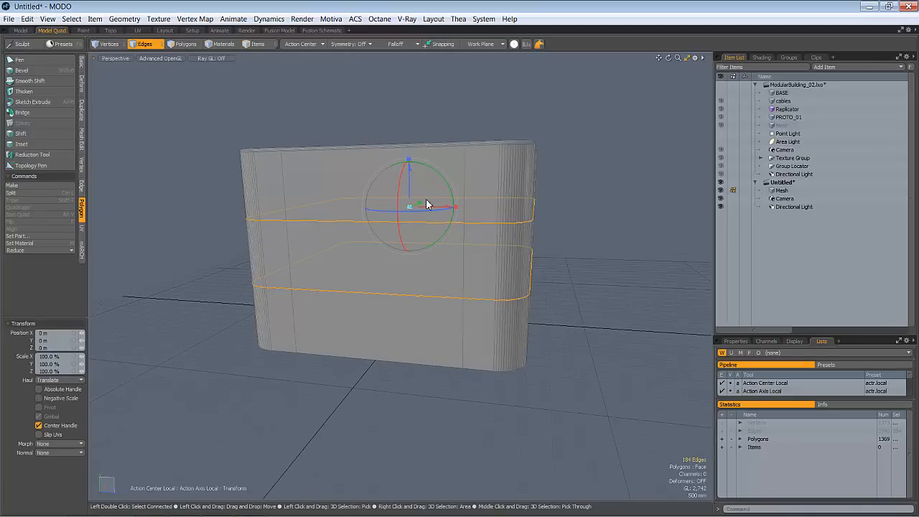
drag(411, 191, 409, 170)
key(q)
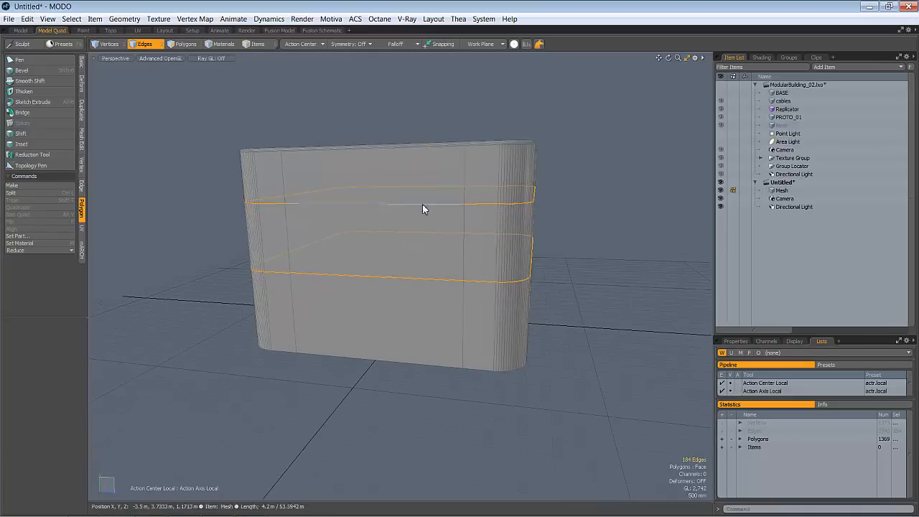
- Select the large central polygon between the two horizontal edge loops on each of the four side walls
alt+drag(422, 204, 375, 238)
key(3)
click(382, 237)
alt+drag(510, 228, 486, 249)
shift+click(560, 230)
alt+drag(560, 229, 438, 320)
shift+click(492, 239)
alt+drag(492, 239, 354, 381)
shift+click(385, 288)
alt+drag(385, 288, 264, 340)
alt+drag(550, 239, 388, 262)
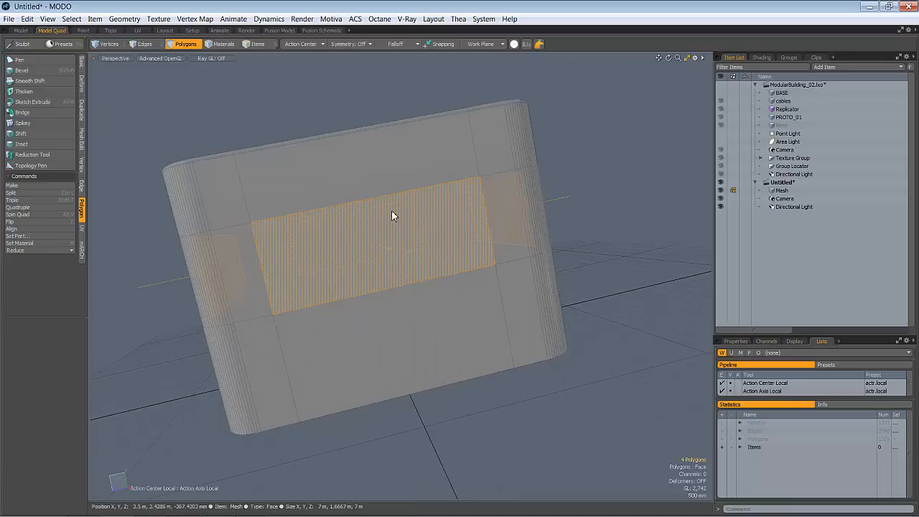
- Select the lower horizontal edge loop and move it down to make the middle band of the walls taller
key(2)
double_click(394, 287)
key(y)
drag(369, 263, 436, 224)
key(q)
- Bevel the four selected side-wall polygons with a 156 mm inset and zero shift
key(3)
key(b)
click(435, 223)
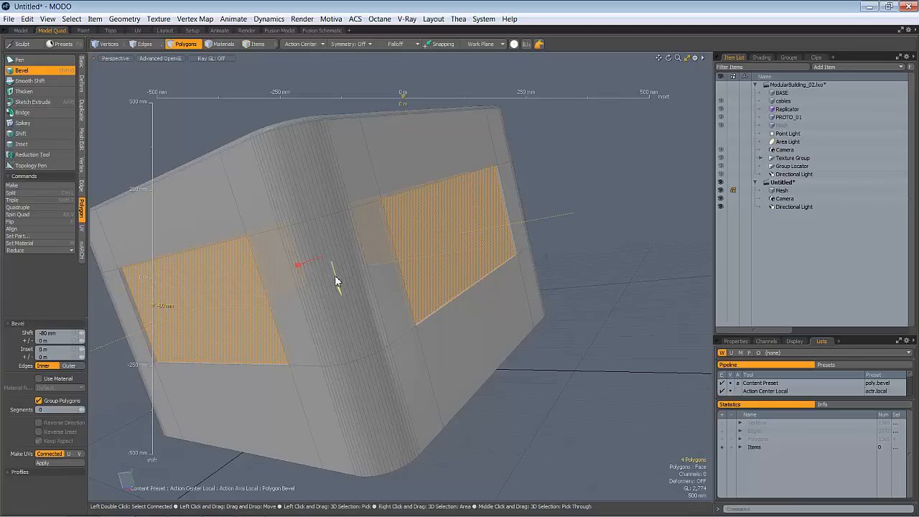
alt+drag(335, 280, 352, 240)
click(393, 258)
mouse_move(322, 267)
mouse_down()
mouse_move(356, 257)
mouse_move(307, 294)
mouse_move(413, 251)
mouse_move(428, 263)
mouse_move(412, 273)
mouse_move(396, 265)
mouse_move(439, 249)
mouse_move(407, 277)
mouse_move(389, 274)
mouse_move(396, 283)
mouse_up()
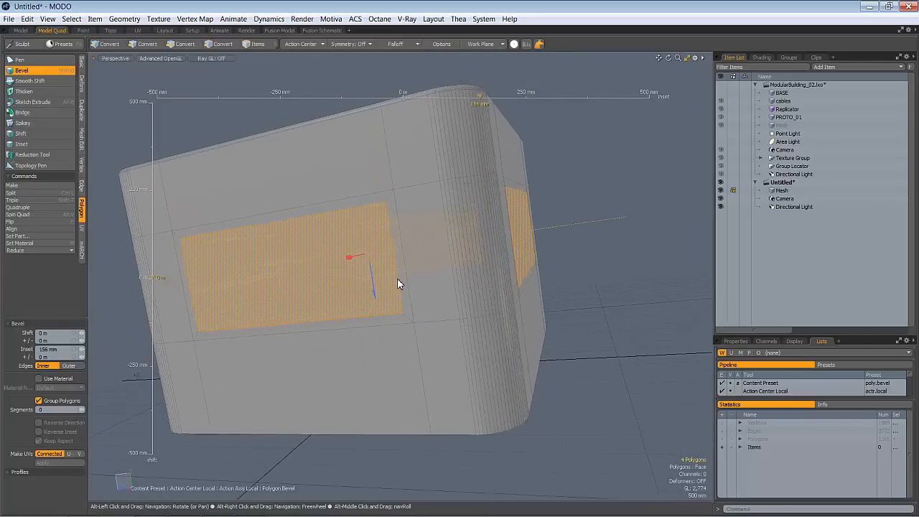
shift+click(594, 193)
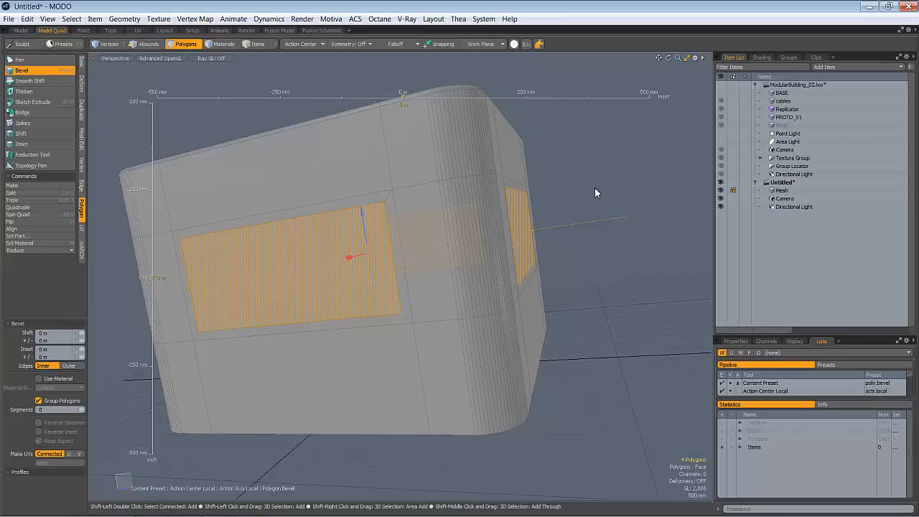
- Bevel the four inset wall polygons inward with a -70 mm shift, and bevel them again with a -20 mm inset
alt+drag(394, 250, 228, 325)
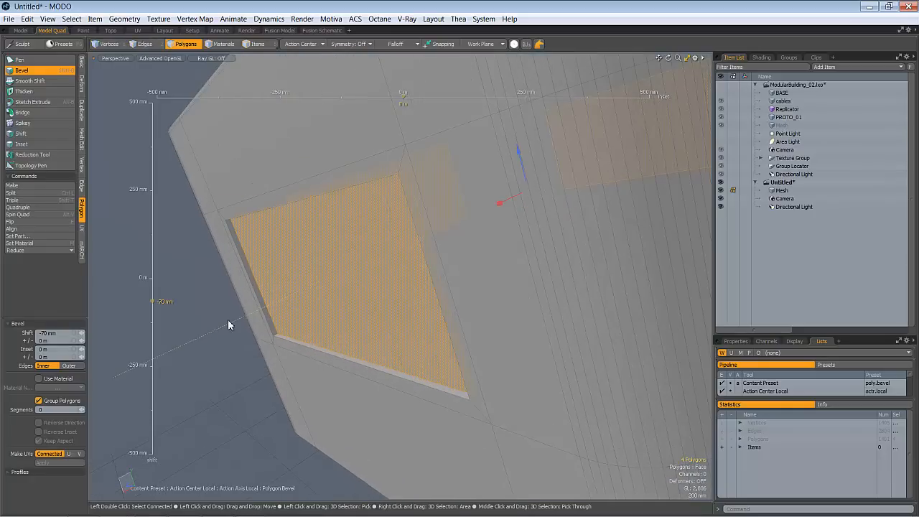
key(shift)
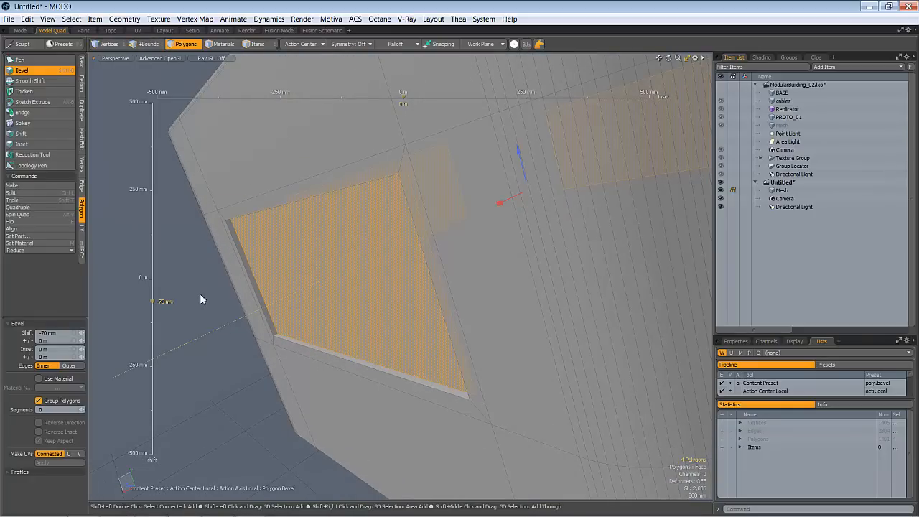
shift+click(201, 294)
drag(501, 201, 430, 261)
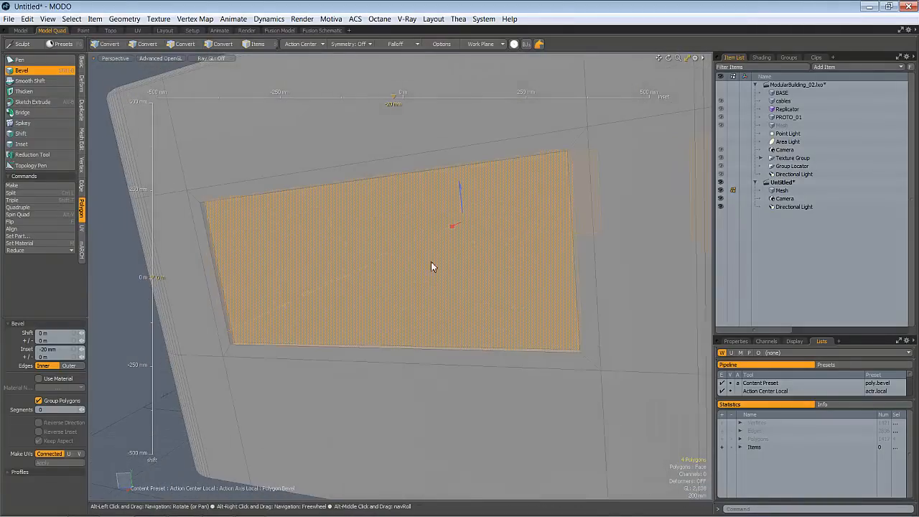
drag(452, 227, 587, 275)
key(shift)
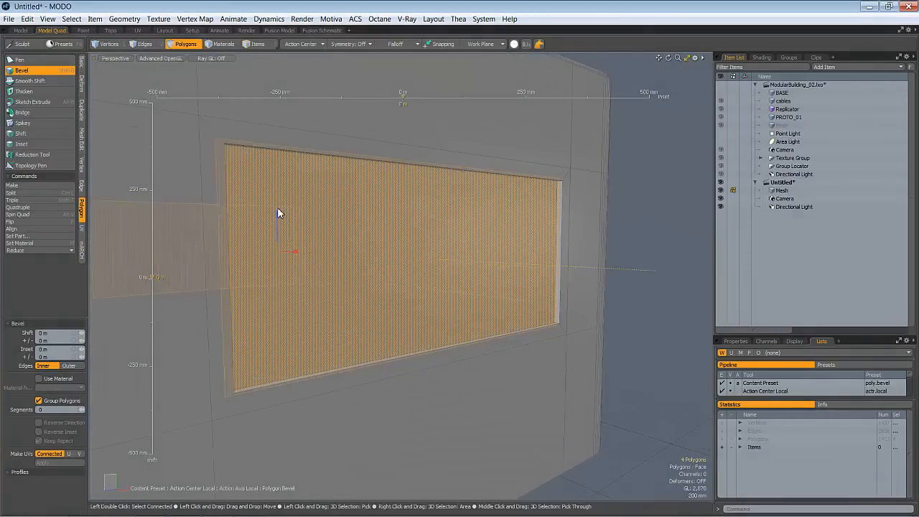
- Bevel the enlarged recess polygons further inward with a -60 mm shift
drag(279, 214, 278, 223)
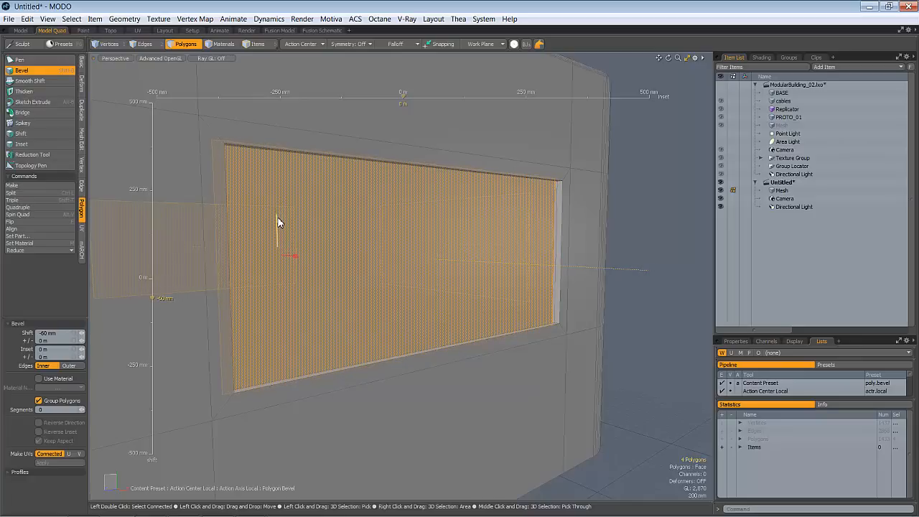
alt+drag(509, 177, 379, 209)
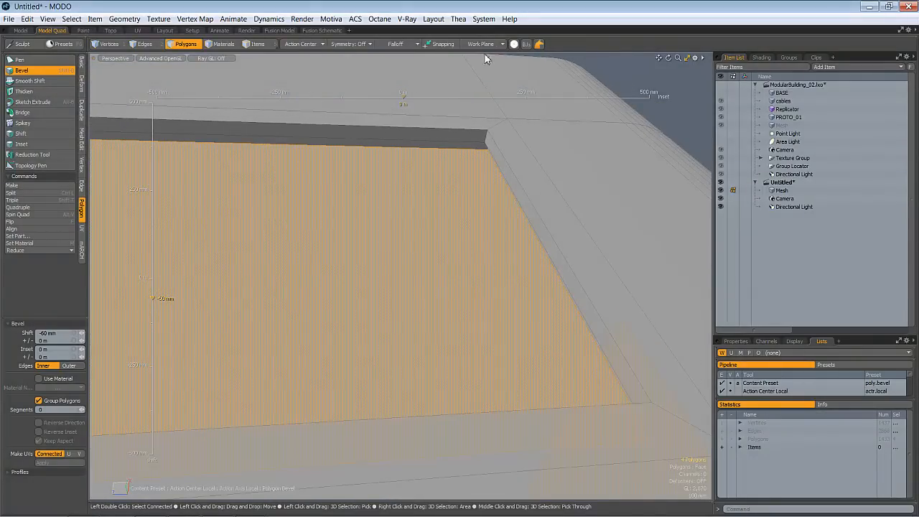
- Examine the Tool Handles display preferences, including the handle scale settings
click(483, 18)
click(454, 34)
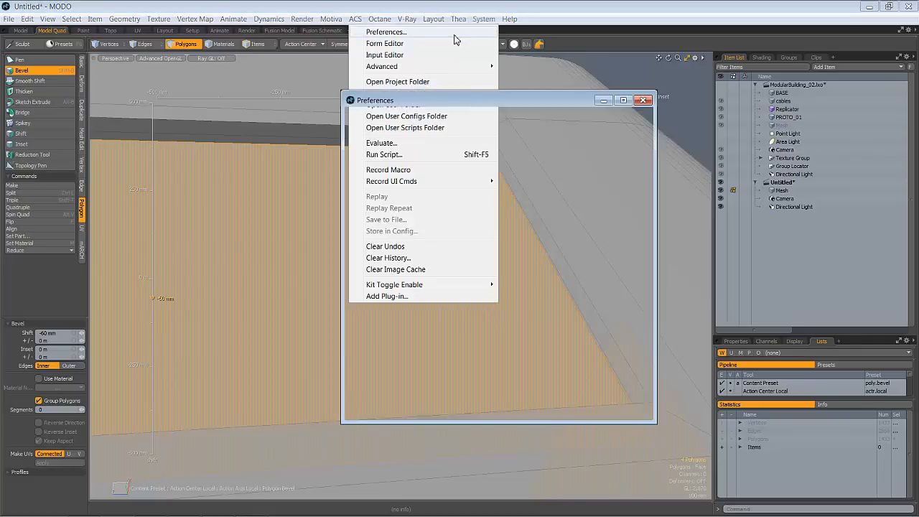
drag(432, 301, 441, 346)
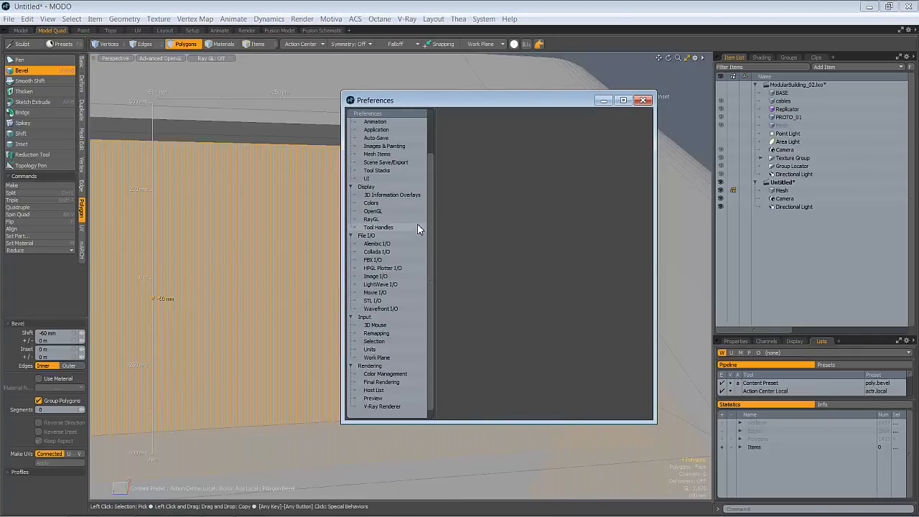
click(394, 227)
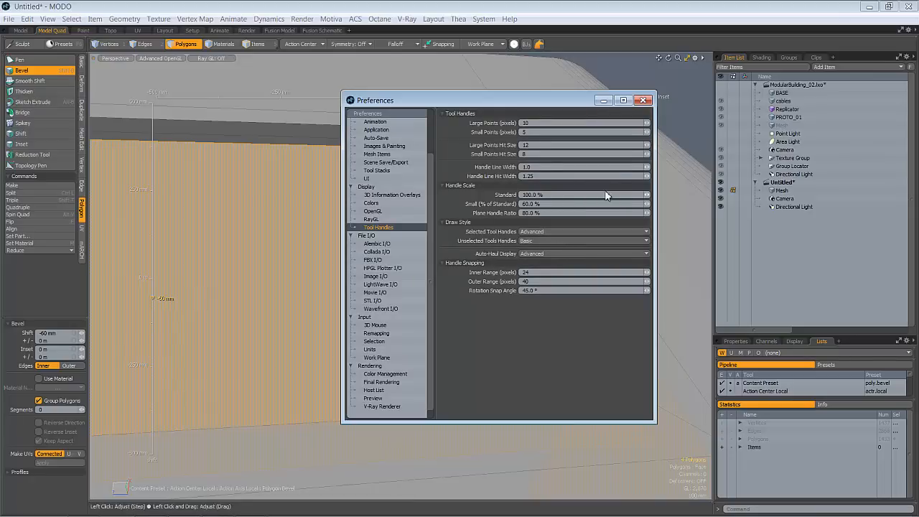
click(644, 100)
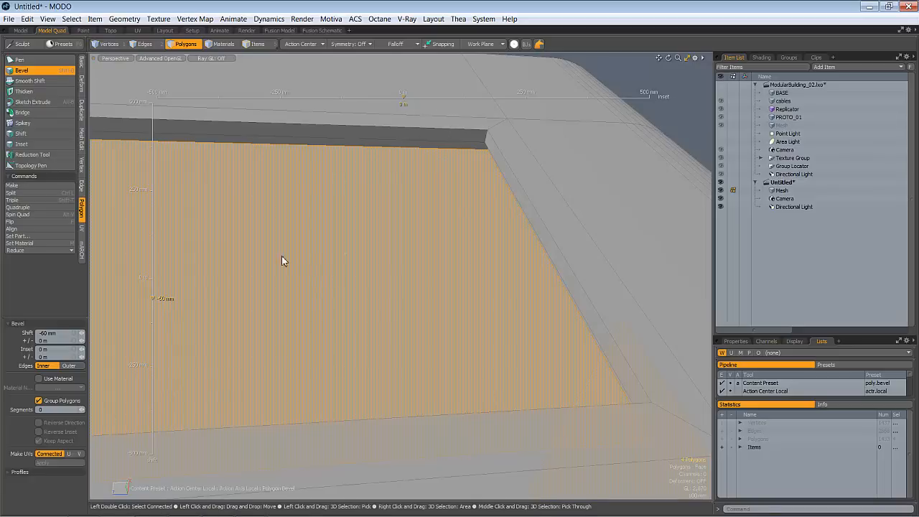
- Set the current bevel's shift on the recess polygons to -43 mm and apply it
drag(155, 301, 158, 286)
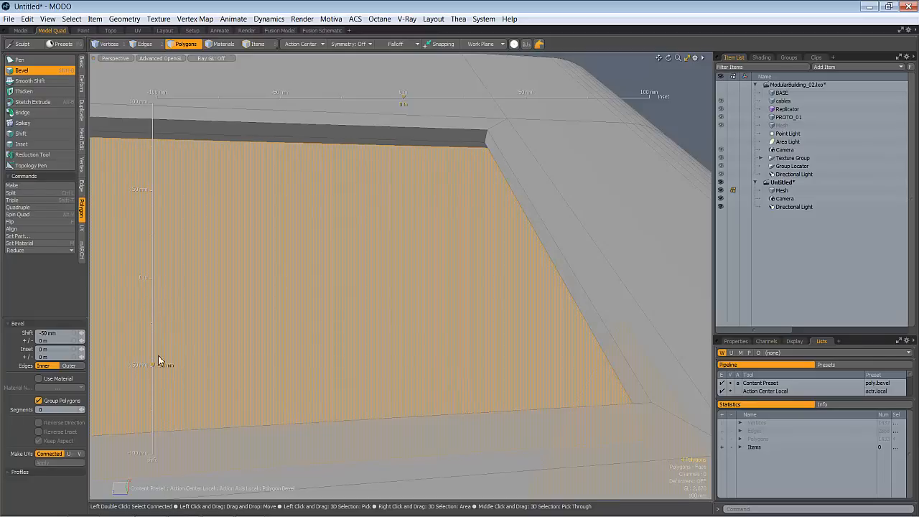
drag(154, 365, 153, 356)
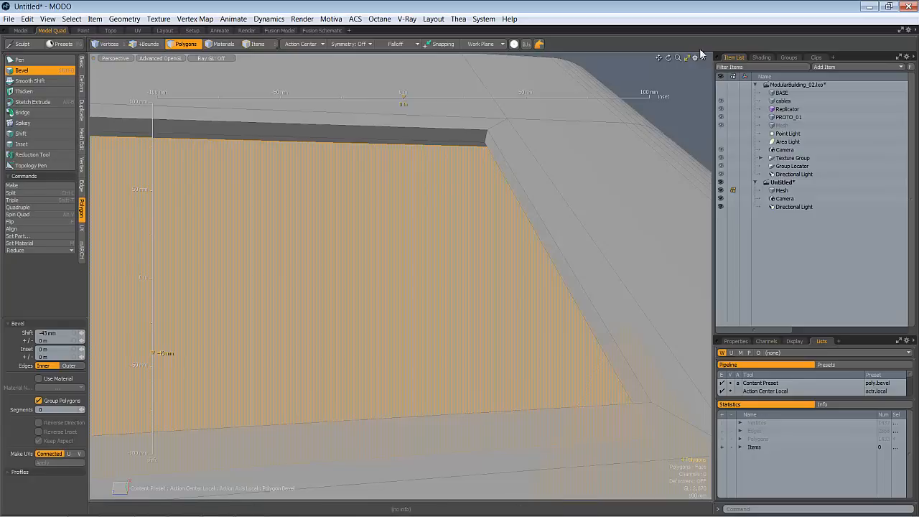
shift+click(687, 83)
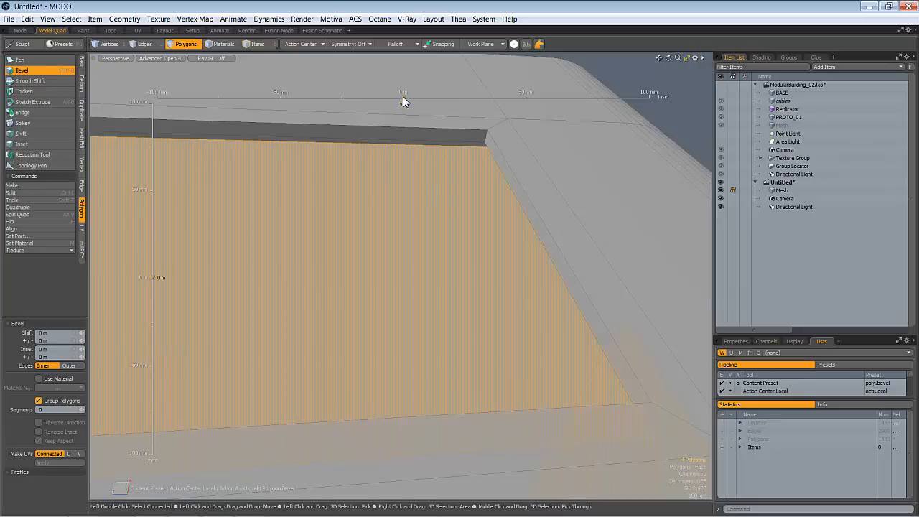
- Bevel the recess polygons with a small inset, and bevel them again with a -14 mm shift
alt+drag(426, 94, 485, 127)
drag(404, 100, 646, 164)
alt+drag(433, 254, 457, 232)
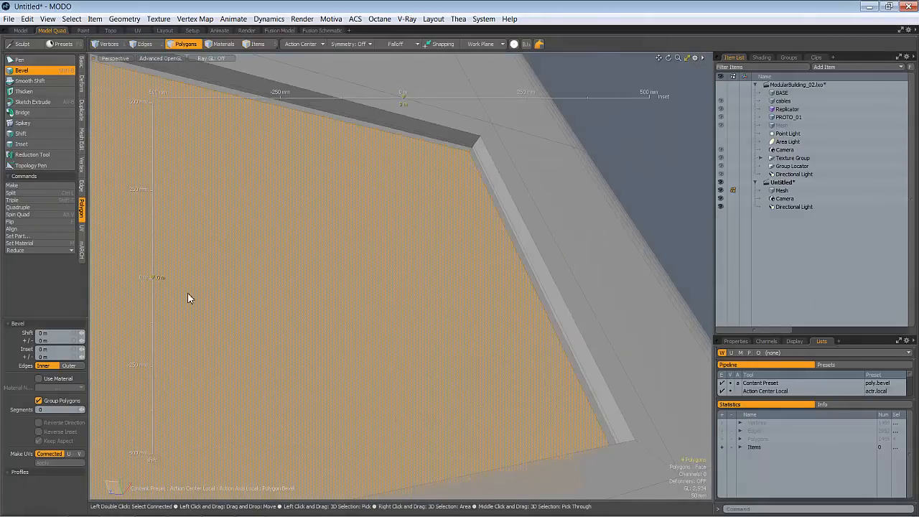
drag(153, 280, 153, 289)
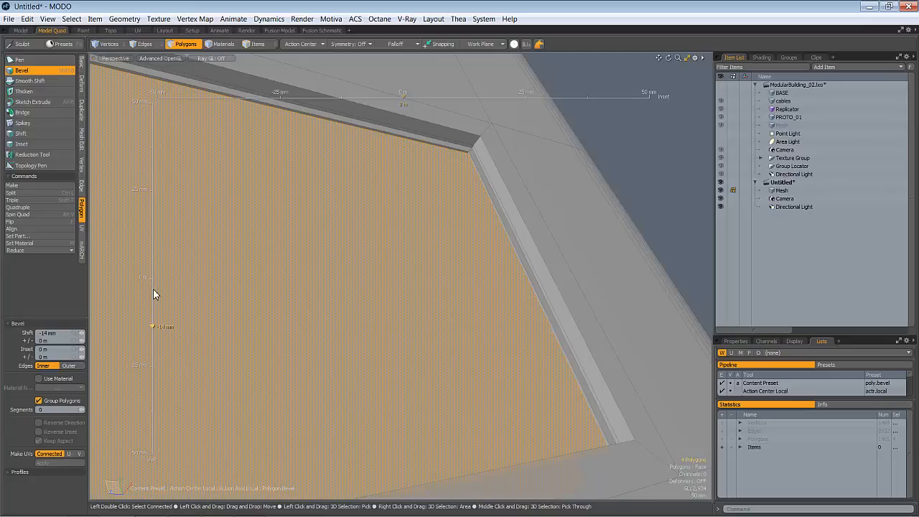
alt+drag(424, 163, 215, 366)
scroll(430, 188, down, 1)
key(space)
- Assign the material WINDOWS to the four recess polygons, with smoothing off, color 0.1, 0.1, 0.1 and 100% specular
key(m)
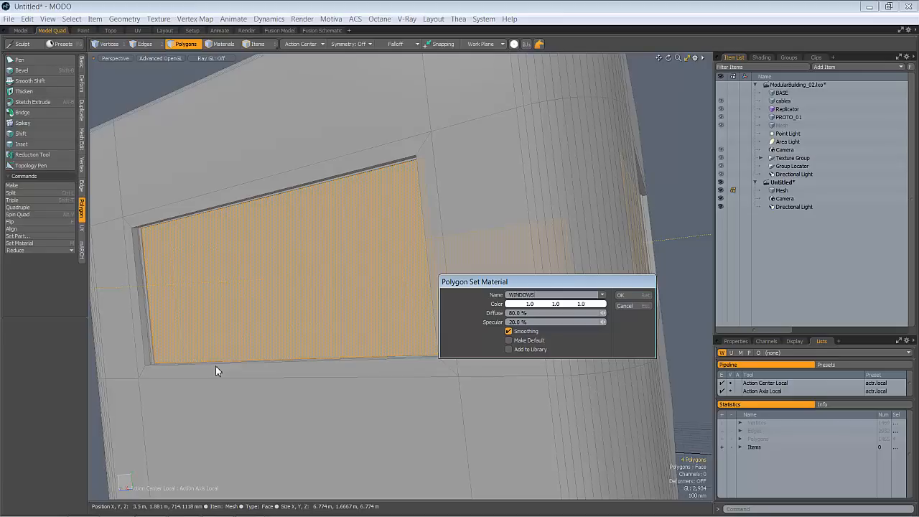
click(508, 331)
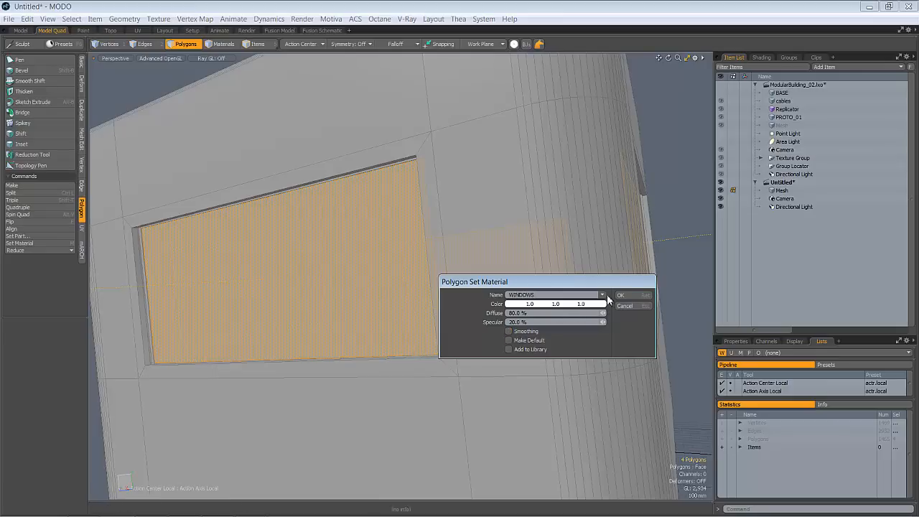
drag(593, 304, 646, 317)
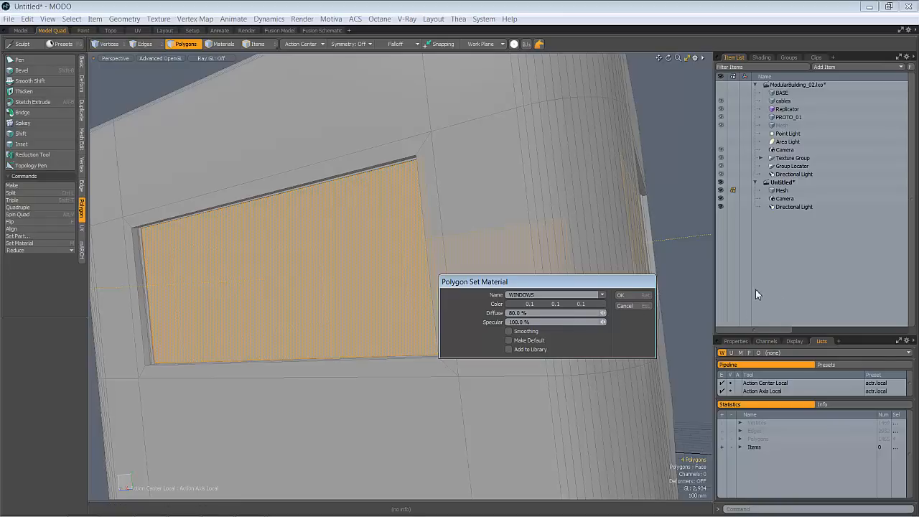
click(621, 295)
click(676, 192)
alt+drag(676, 192, 602, 281)
- Save the scene as ModularBuildings_03
key(ctrl+s)
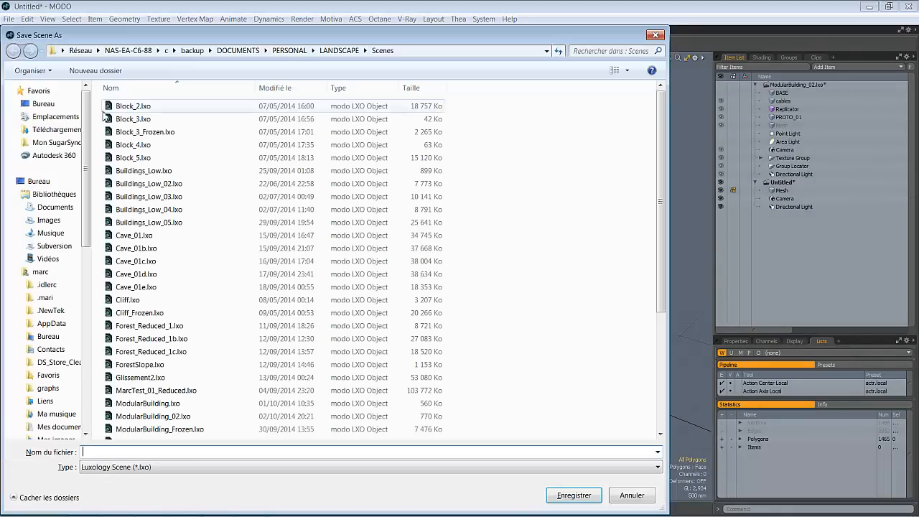
text(Modular)
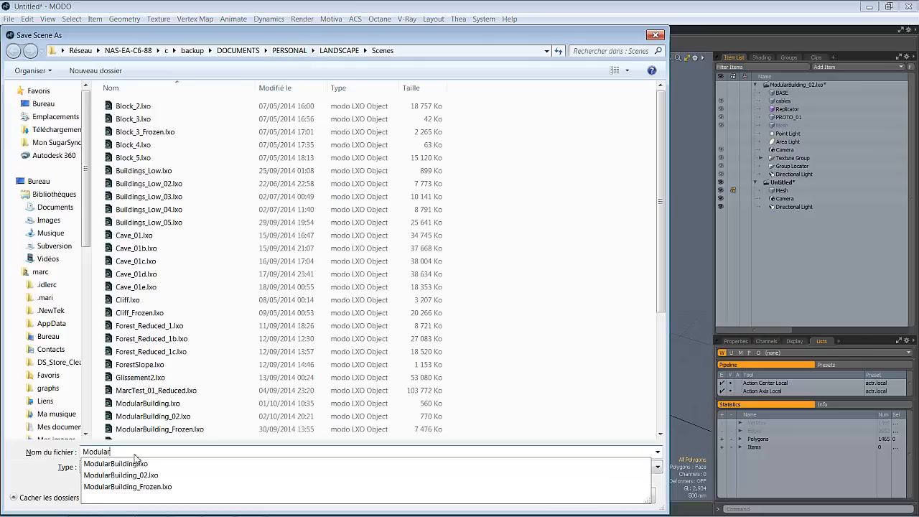
text(Buildings_03)
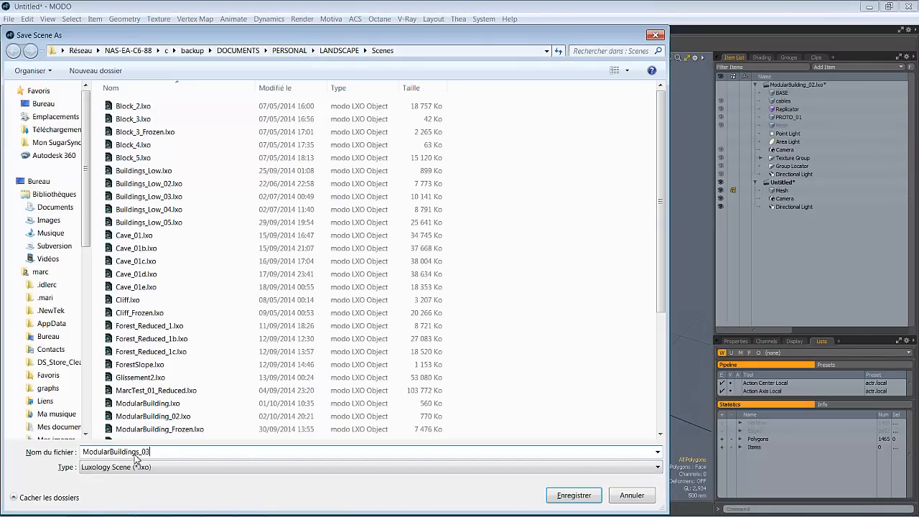
key(Return)
- Select the perimeter edge loop of the box's bottom face and edge-bevel it with a 9 mm inset and round level 0
alt+drag(360, 254, 476, 277)
key(space)
key(space)
double_click(432, 359)
alt+drag(525, 294, 461, 352)
key(b)
drag(462, 351, 427, 356)
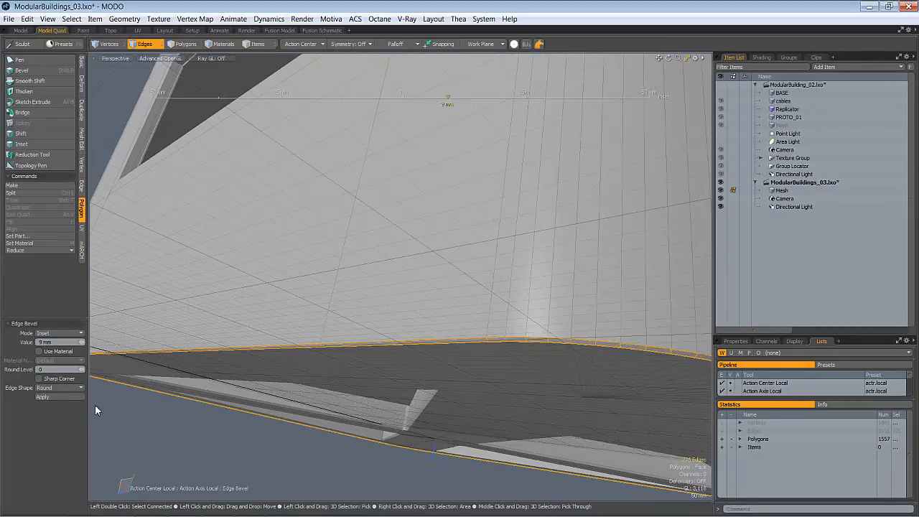
alt+drag(467, 333, 465, 309)
ctrl+alt+drag(600, 279, 489, 323)
key(space)
click(681, 222)
alt+drag(682, 227, 476, 269)
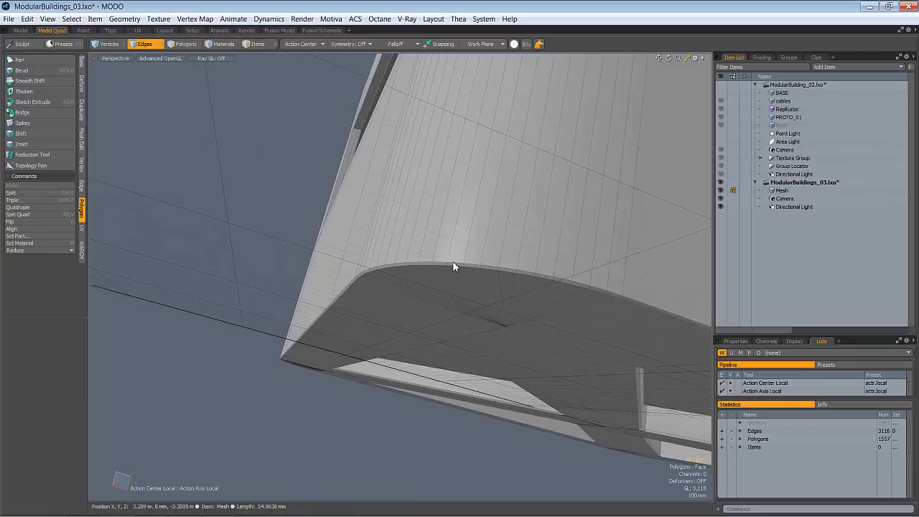
- Select the four frame polygons surrounding the window on each of three sides of the box
alt+drag(517, 278, 441, 204)
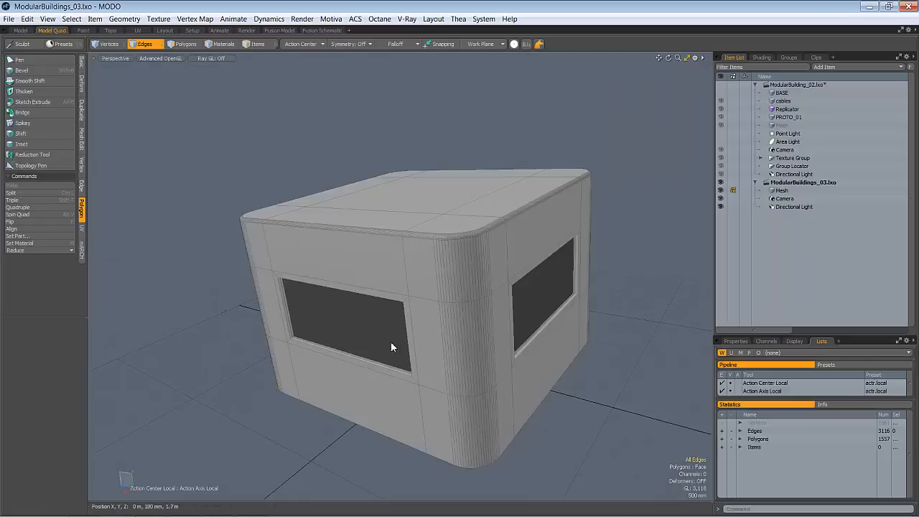
alt+drag(391, 341, 407, 453)
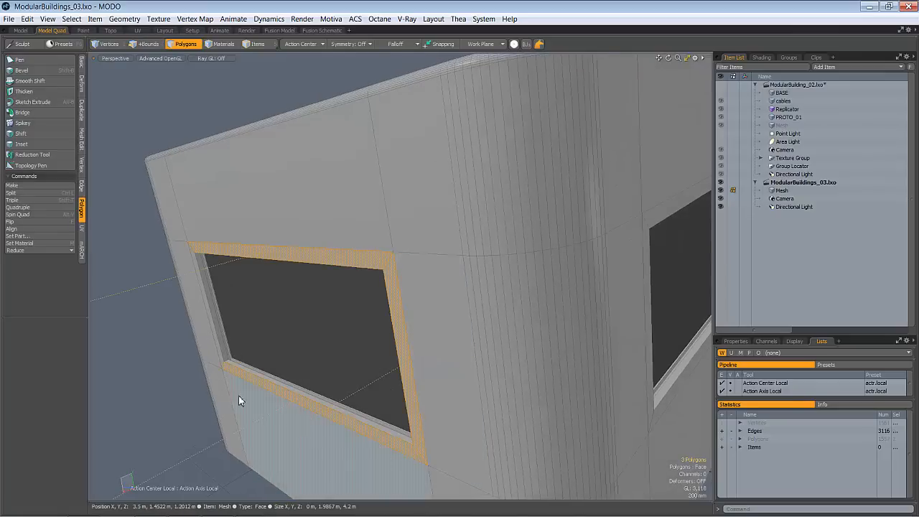
click(221, 361)
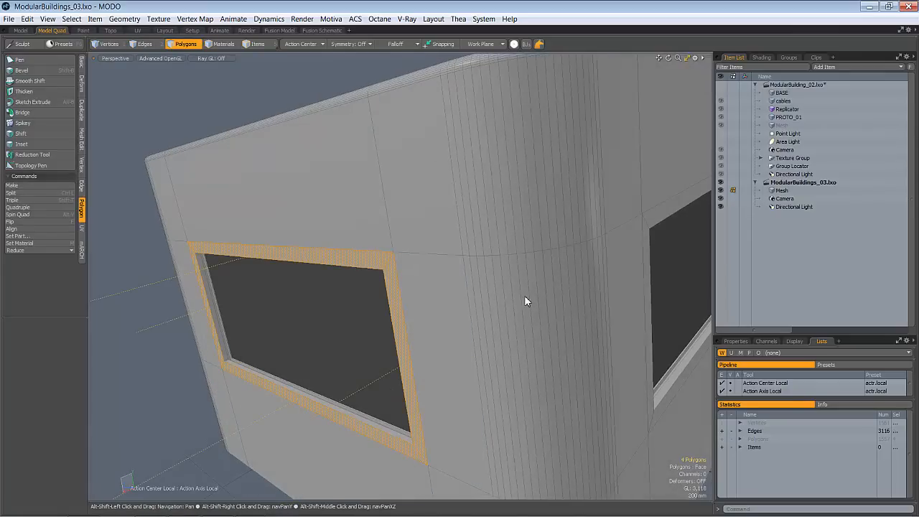
alt+drag(524, 295, 440, 252)
drag(356, 237, 433, 414)
alt+drag(642, 289, 623, 287)
shift+click(653, 278)
scroll(652, 277, down, 5)
alt+drag(512, 324, 371, 261)
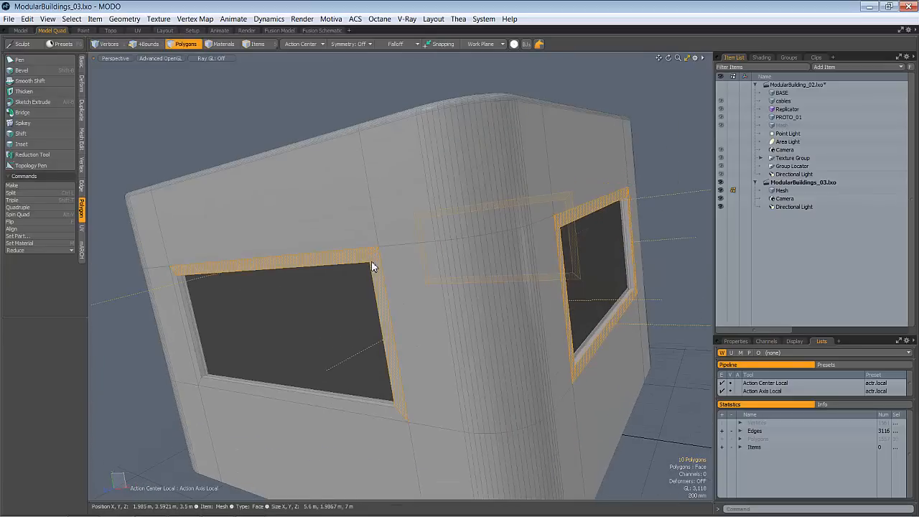
shift+drag(211, 381, 201, 381)
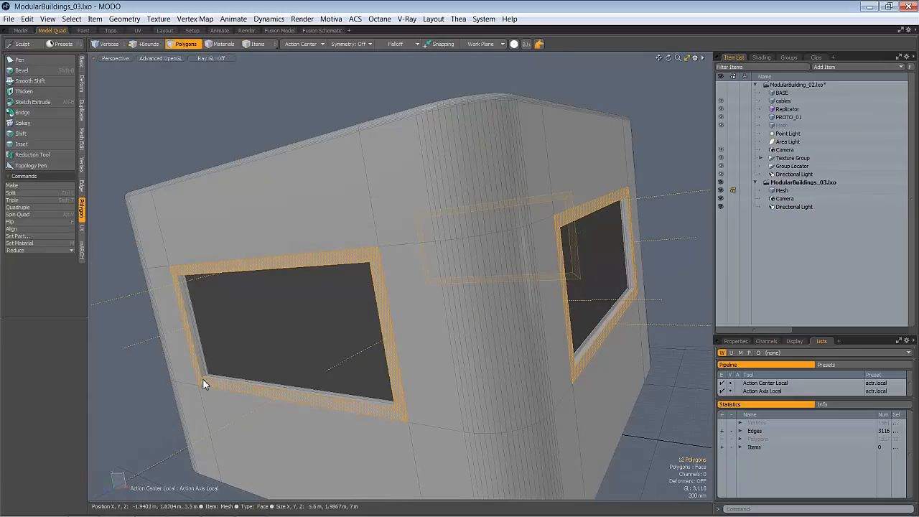
alt+drag(481, 282, 478, 281)
- Bevel the selected window-frame polygons outward with a 10 mm shift and no inset
key(b)
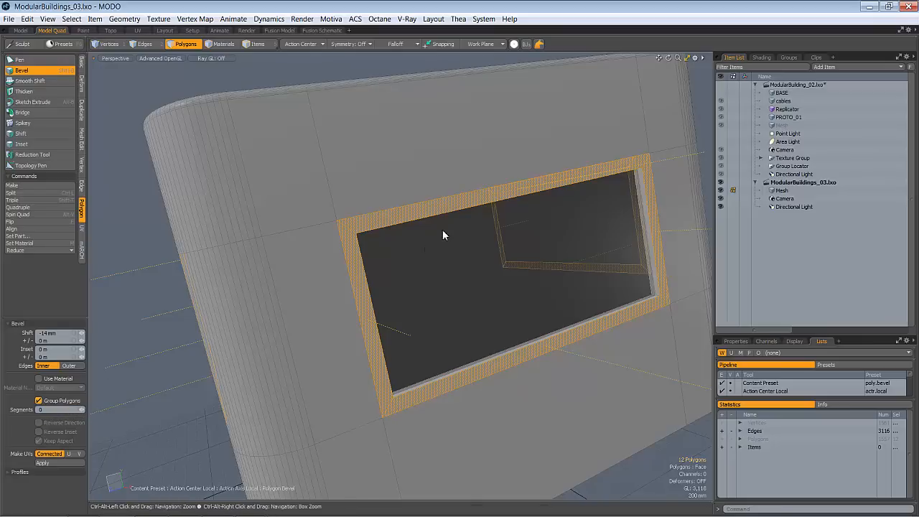
alt+drag(442, 229, 465, 226)
click(465, 226)
alt+drag(406, 265, 461, 252)
drag(386, 281, 383, 282)
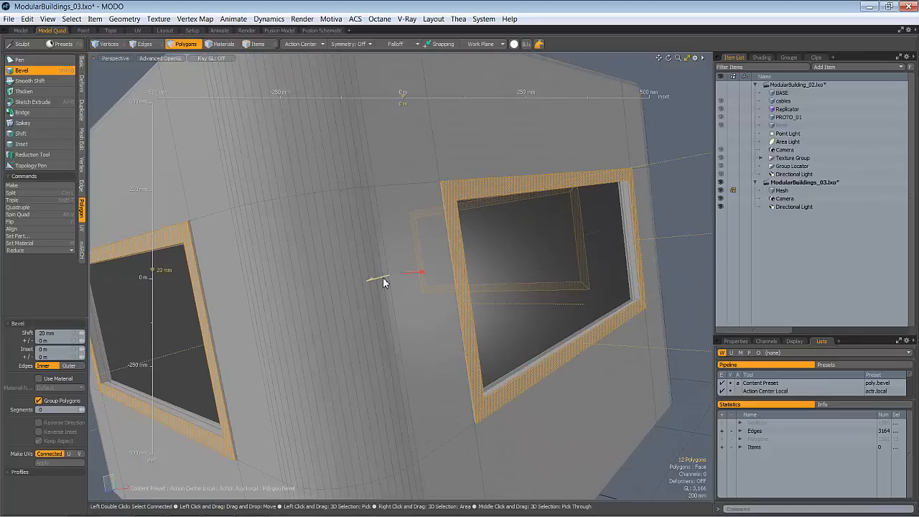
drag(383, 283, 489, 251)
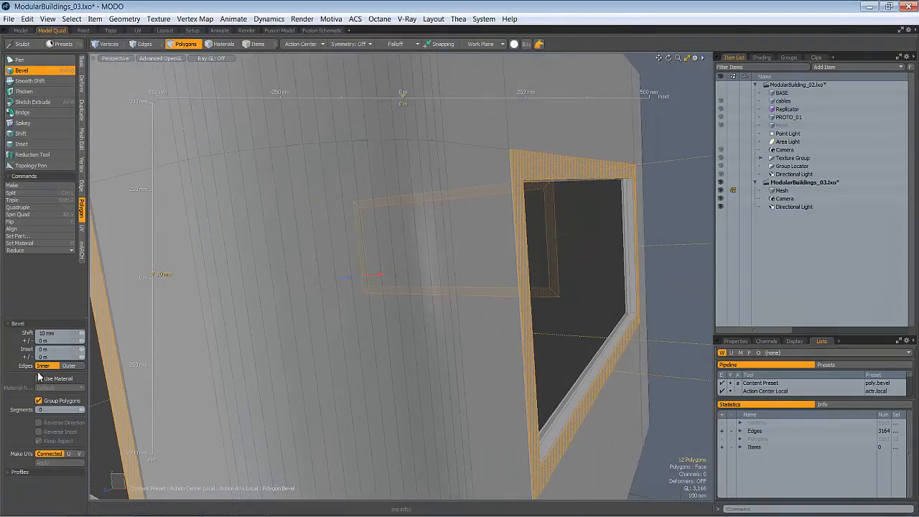
alt+drag(489, 193, 412, 217)
key(space)
- Select the short outer corner edges of the raised frames on the three windows
key(1)
key(2)
click(449, 261)
alt+drag(450, 260, 460, 179)
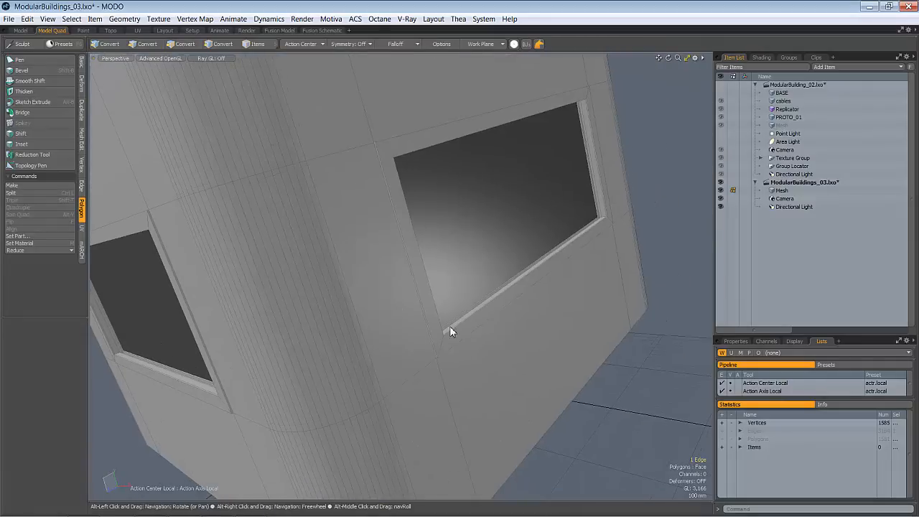
shift+click(436, 369)
alt+drag(575, 276, 302, 352)
alt+drag(503, 316, 422, 296)
alt+drag(496, 312, 417, 250)
shift+click(385, 242)
alt+drag(567, 215, 359, 263)
shift+click(343, 237)
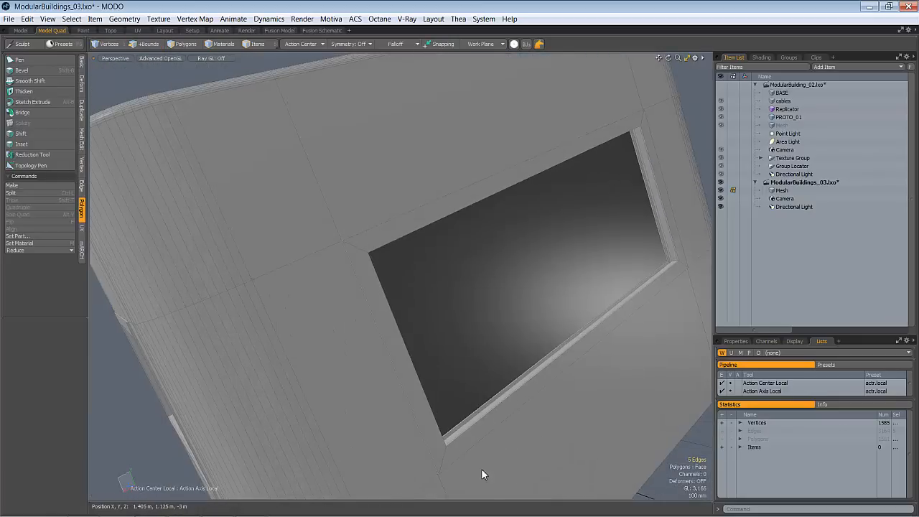
alt+drag(510, 372, 426, 305)
alt+drag(429, 219, 151, 346)
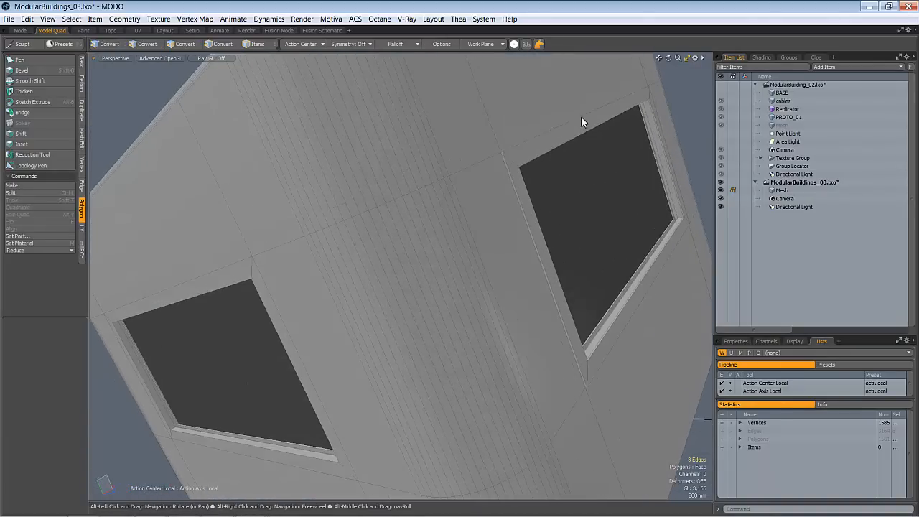
alt+drag(581, 122, 467, 166)
alt+drag(512, 207, 495, 249)
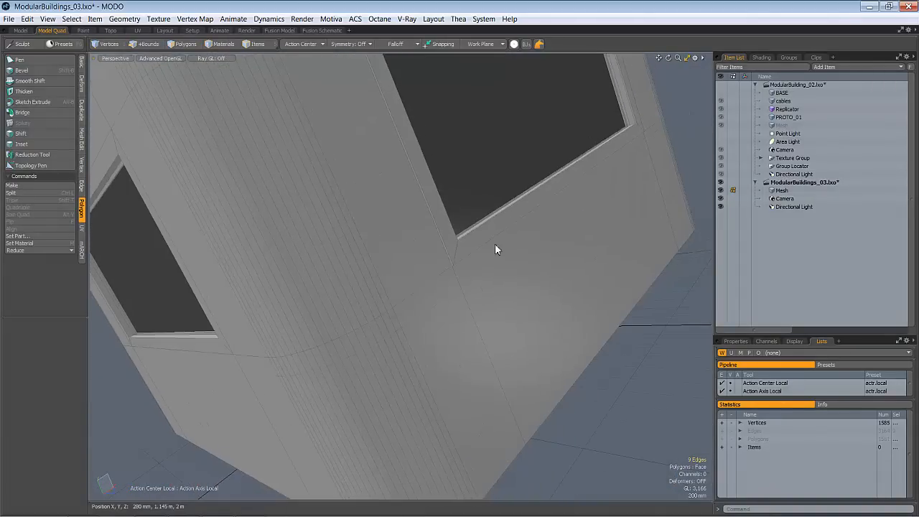
alt+drag(565, 222, 538, 207)
- Edge-bevel the selected frame corners with an inset of about 139 mm and round level 4
key(b)
drag(461, 221, 541, 201)
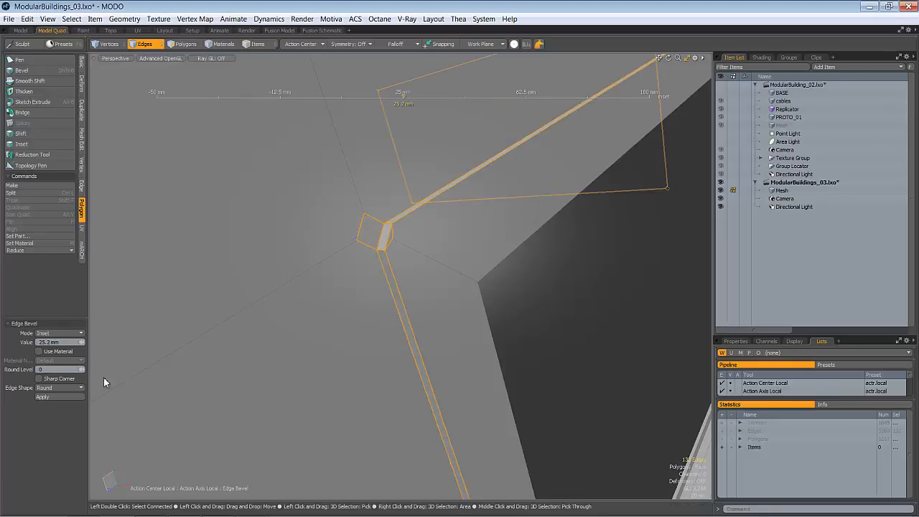
click(82, 370)
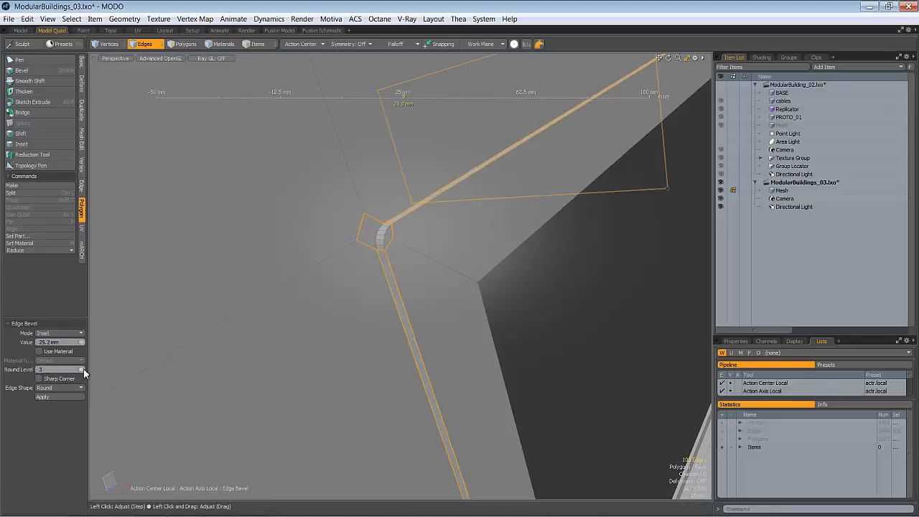
click(84, 369)
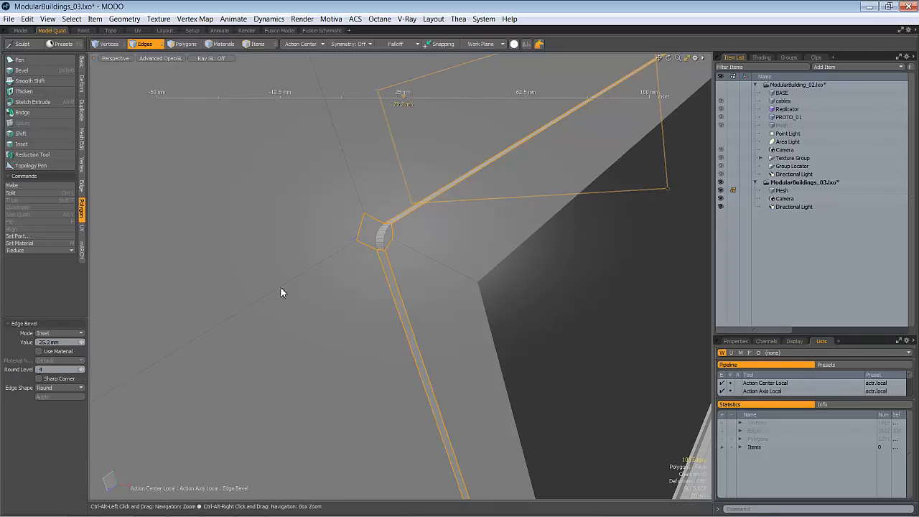
scroll(305, 273, down, 5)
alt+drag(306, 272, 404, 288)
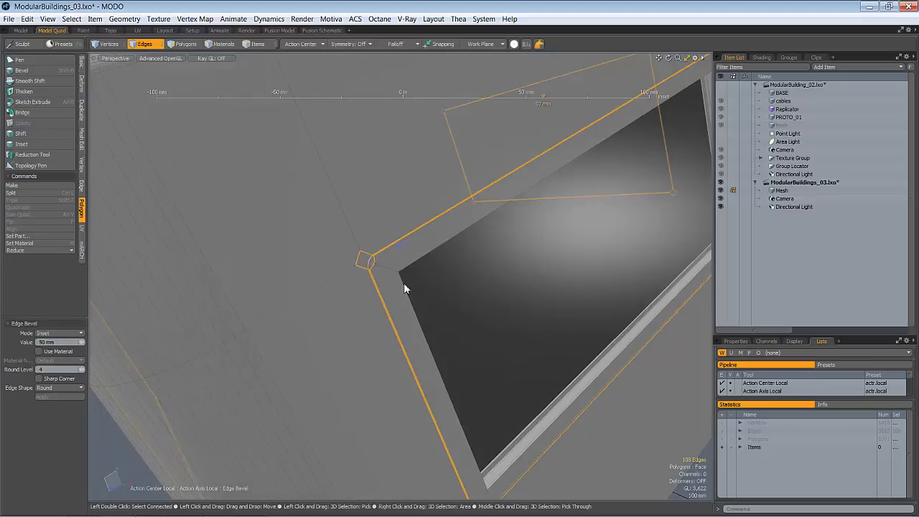
scroll(424, 287, down, 5)
scroll(406, 269, up, 3)
mouse_move(429, 240)
mouse_down()
mouse_move(466, 235)
mouse_move(438, 237)
mouse_up()
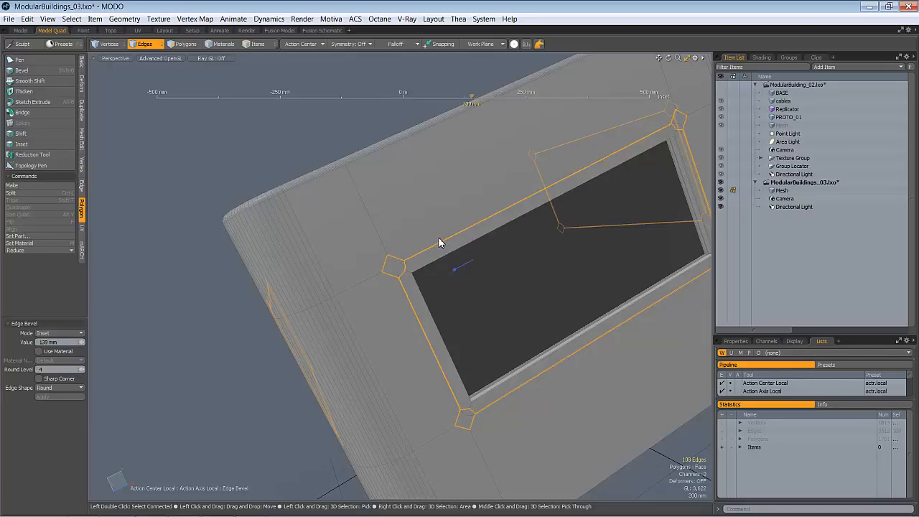
key(space)
click(301, 163)
- Save the scene and inspect the rounded window frames from several sides of the box
alt+drag(301, 164, 462, 296)
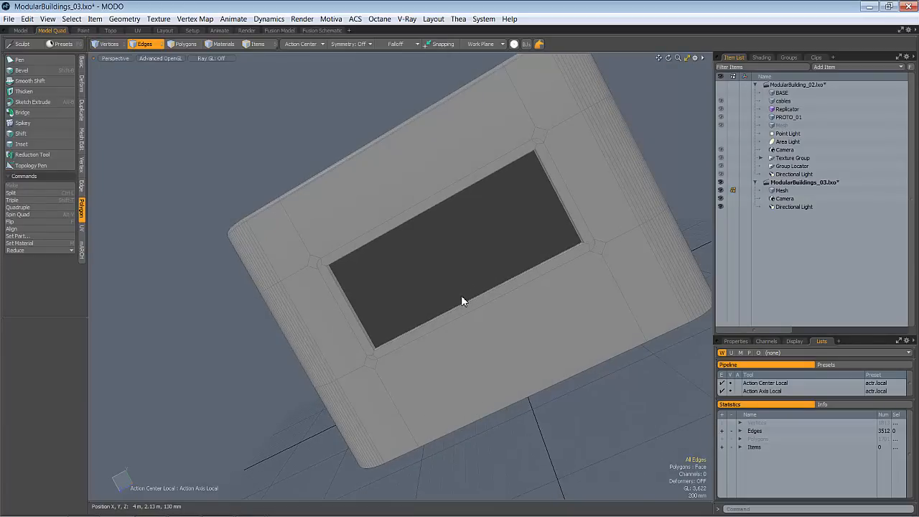
alt+drag(336, 342, 409, 221)
alt+drag(460, 280, 326, 382)
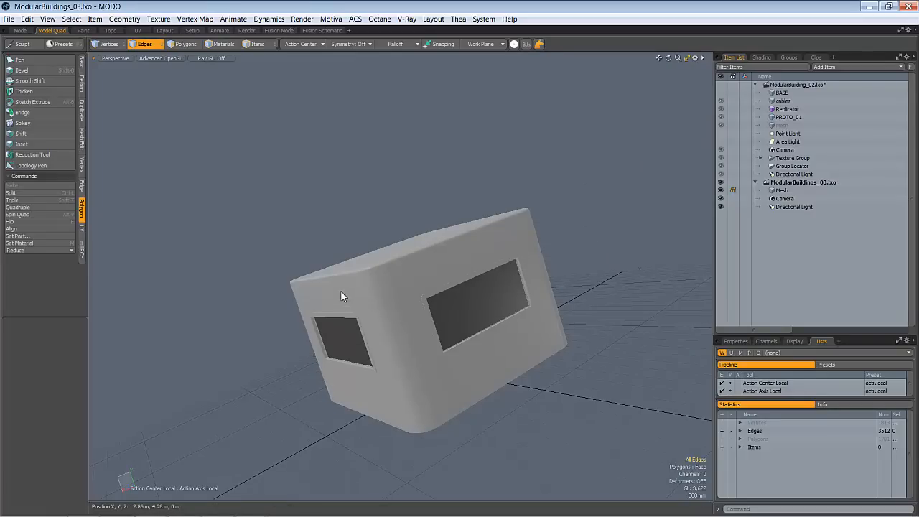
alt+drag(318, 298, 406, 345)
alt+drag(400, 400, 406, 387)
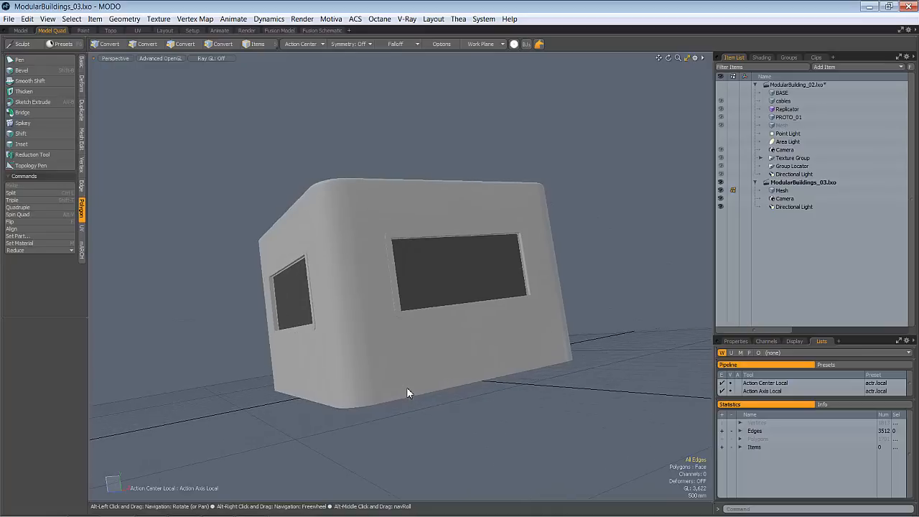
- Extend the frame polygon selection to include the rounded corner polygons and thin rims of all three window frames
alt+drag(379, 154, 405, 292)
key(3)
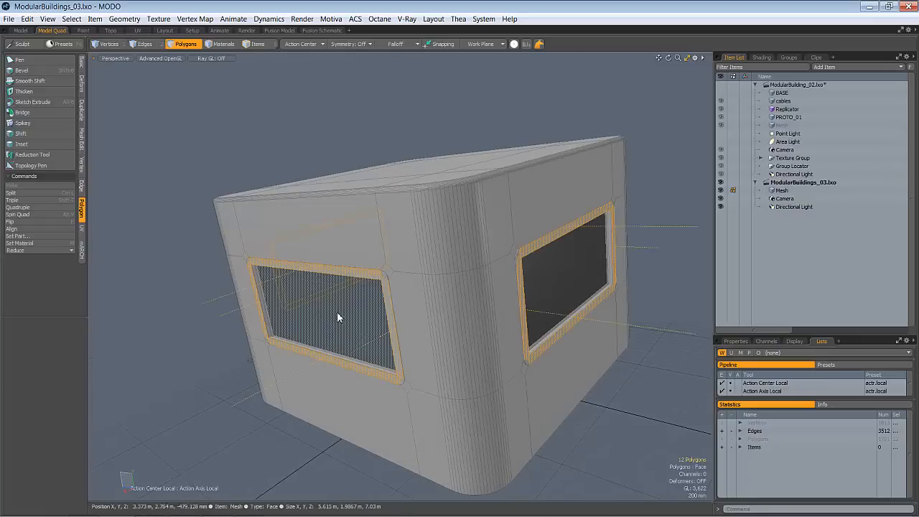
alt+drag(605, 242, 538, 261)
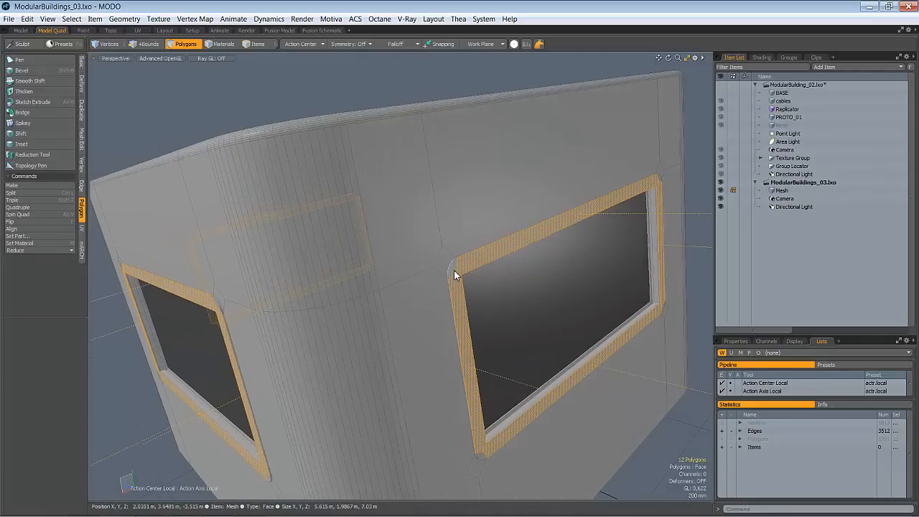
key(])
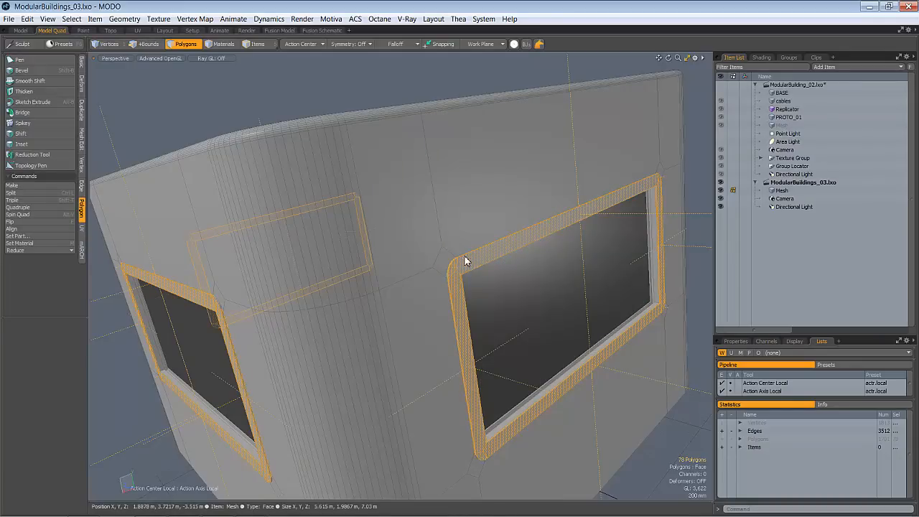
alt+drag(587, 234, 457, 267)
alt+drag(504, 318, 369, 206)
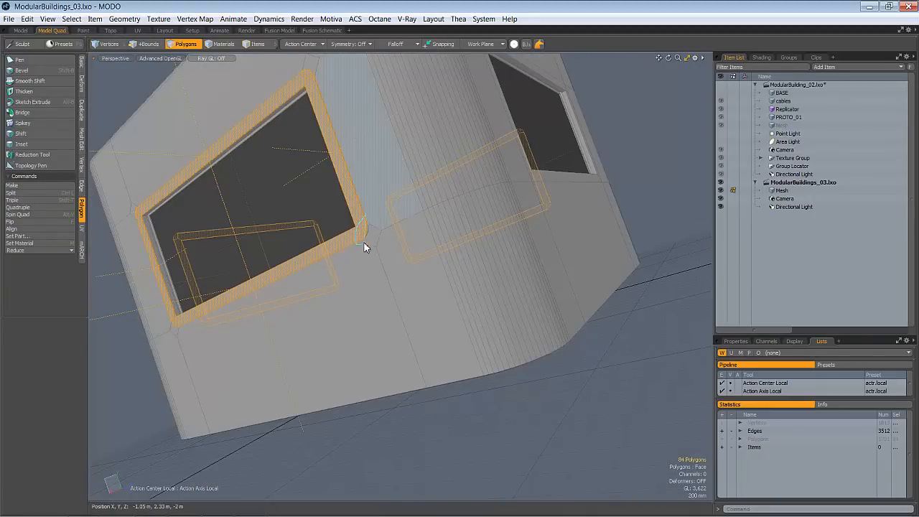
alt+drag(477, 190, 276, 312)
alt+drag(336, 277, 228, 169)
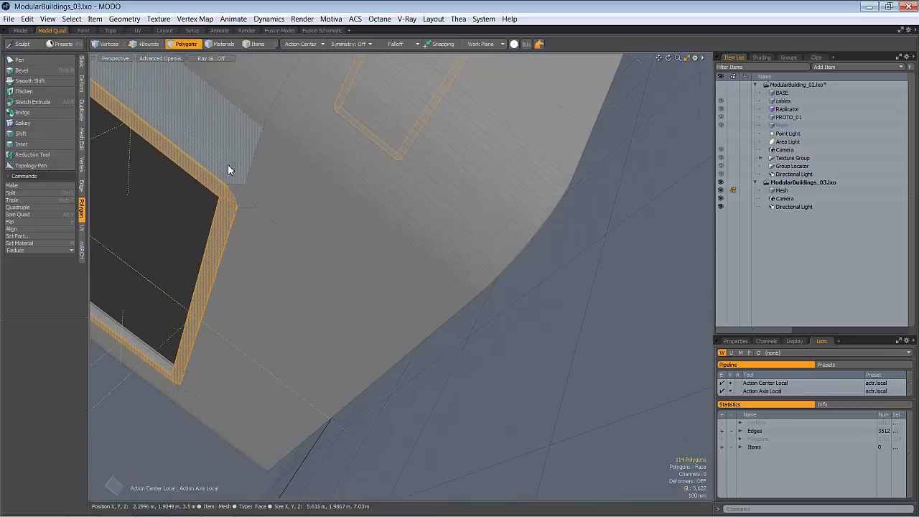
alt+drag(240, 222, 354, 241)
shift+right_drag(320, 237, 343, 245)
mouse_move(400, 268)
alt+mouse_down()
mouse_move(414, 270)
mouse_move(350, 299)
mouse_move(373, 259)
mouse_move(421, 223)
mouse_move(280, 353)
mouse_move(430, 279)
alt+mouse_up()
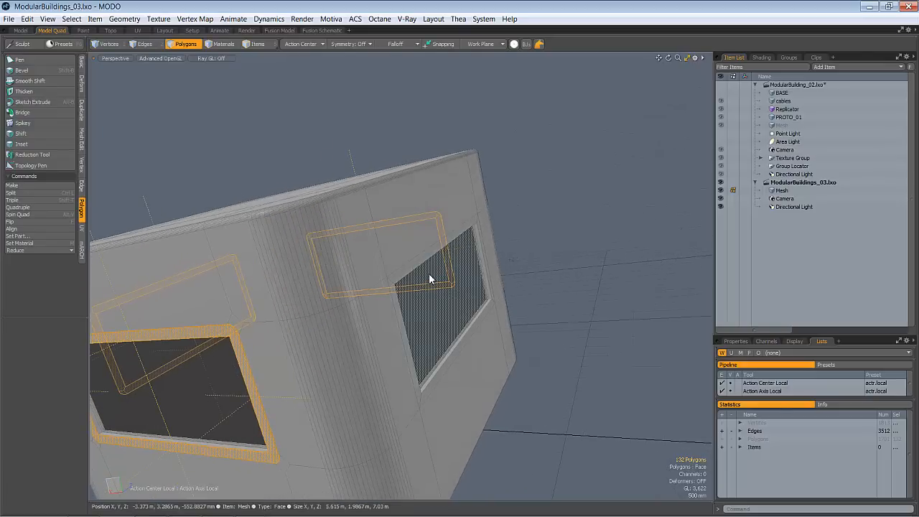
- Assign the material WIN_FRAME to the selected window-frame polygons with smoothing off
text(m)
text(WIN)
text(_FRAME)
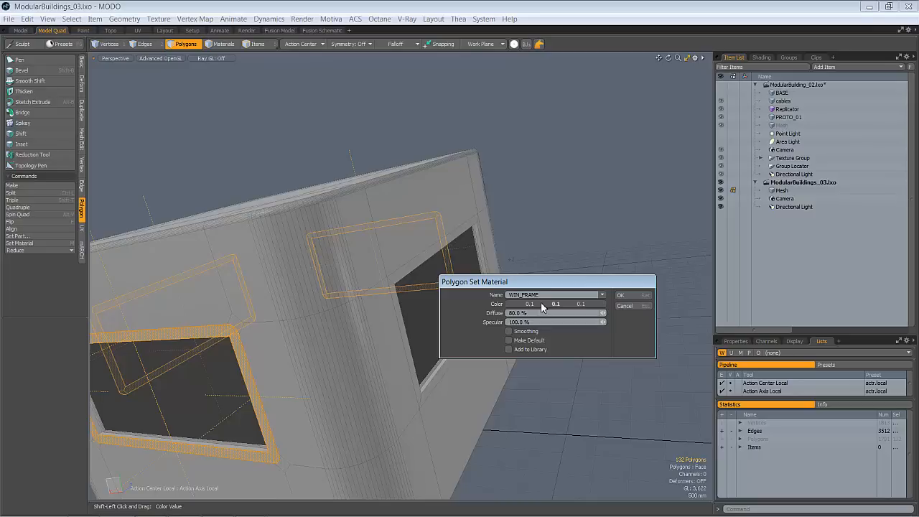
click(622, 295)
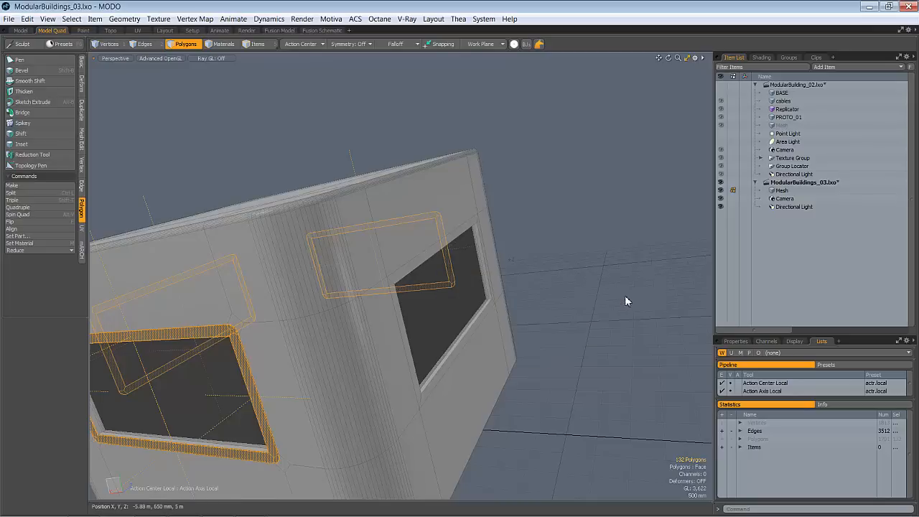
click(622, 295)
- Select the pane, recess and surrounding polygons of the window on the side without a raised frame, and delete them
alt+drag(434, 317, 477, 309)
ctrl+alt+drag(477, 309, 531, 300)
alt+drag(366, 303, 373, 282)
ctrl+alt+drag(373, 283, 385, 287)
click(382, 291)
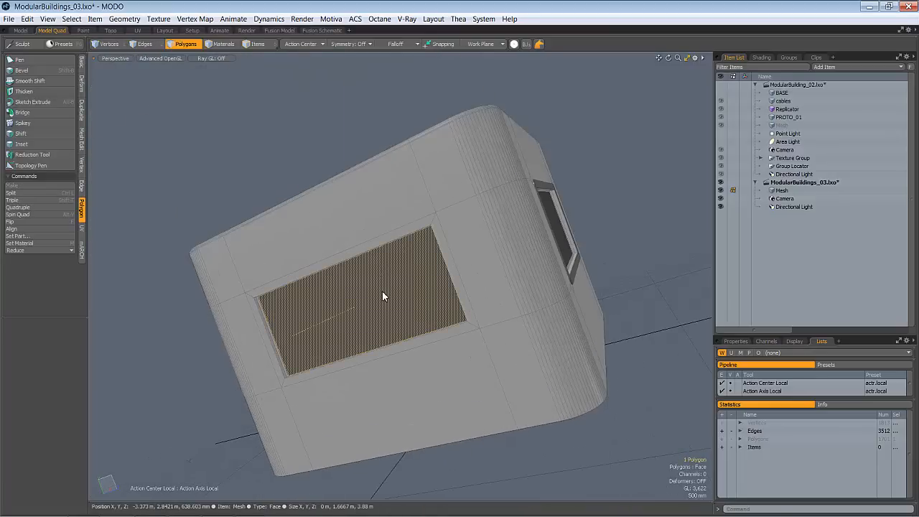
double_click(382, 291)
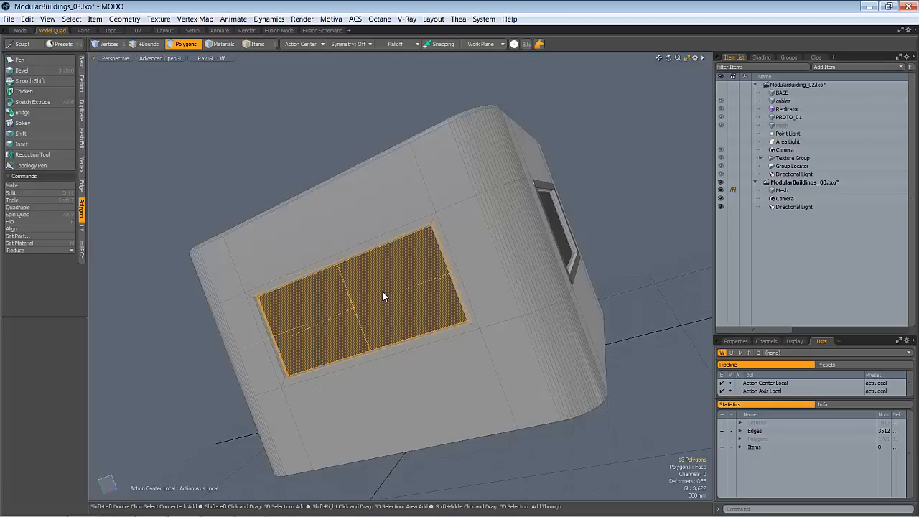
ctrl+alt+drag(320, 320, 339, 370)
shift+click(340, 370)
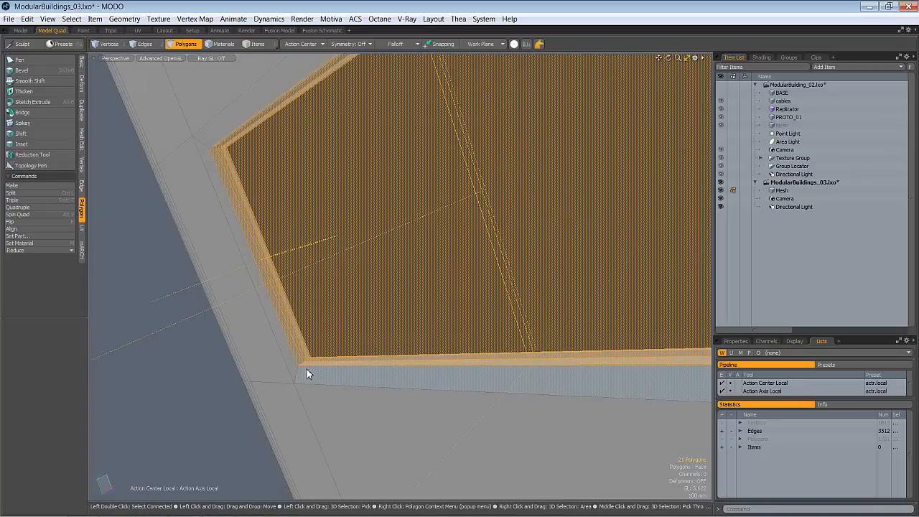
shift+click(306, 367)
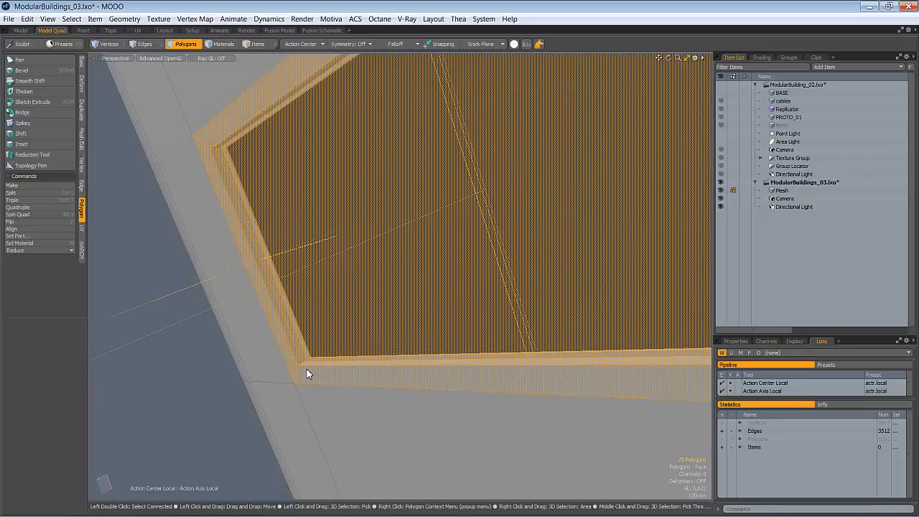
key(h)
- Select the open border edges of the hole, fill it with a single polygon, and save the scene
key(1)
key(2)
double_click(340, 148)
alt+drag(340, 148, 365, 215)
alt+drag(460, 196, 458, 216)
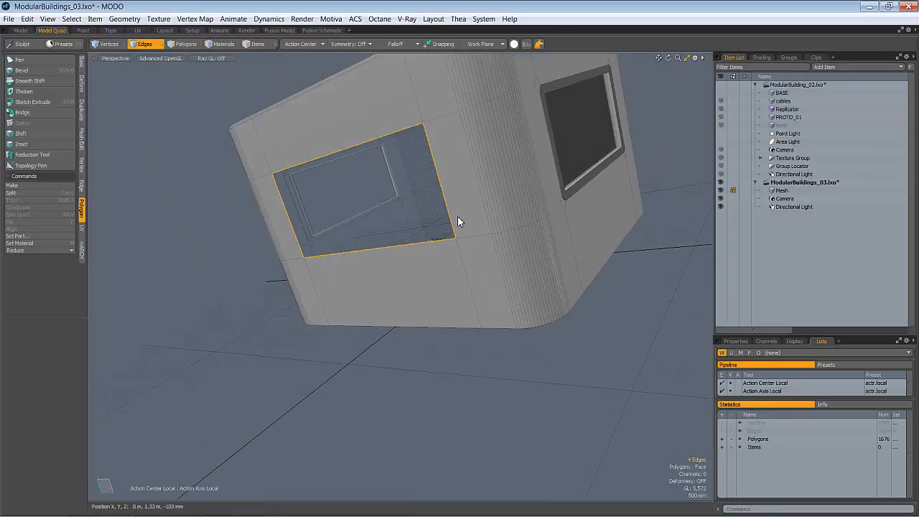
key(p)
click(389, 372)
alt+drag(389, 373, 587, 296)
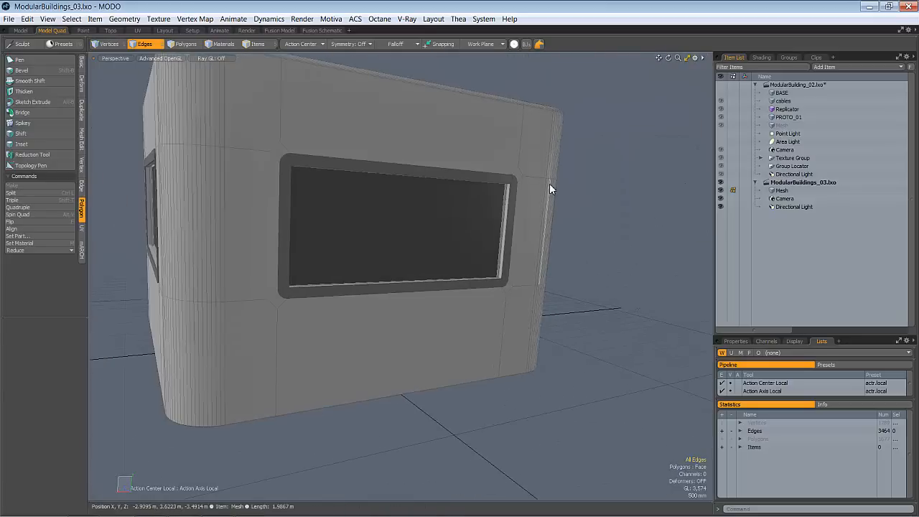